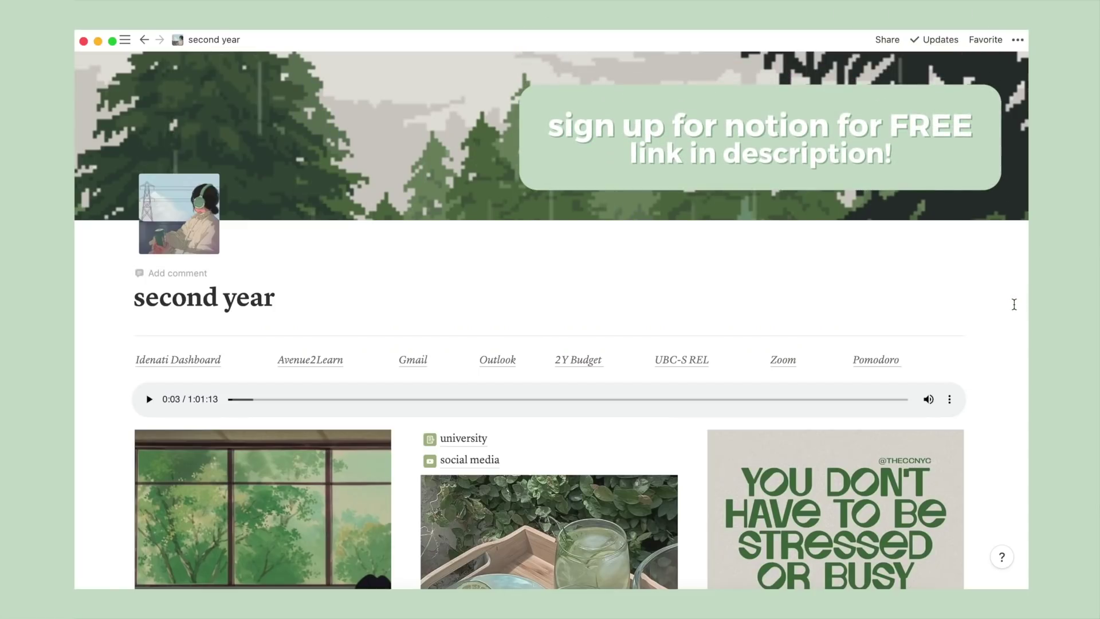
Play the page's 1:01:13 embedded audio track and pause it at 0:13
scroll(1014, 305, down, 3)
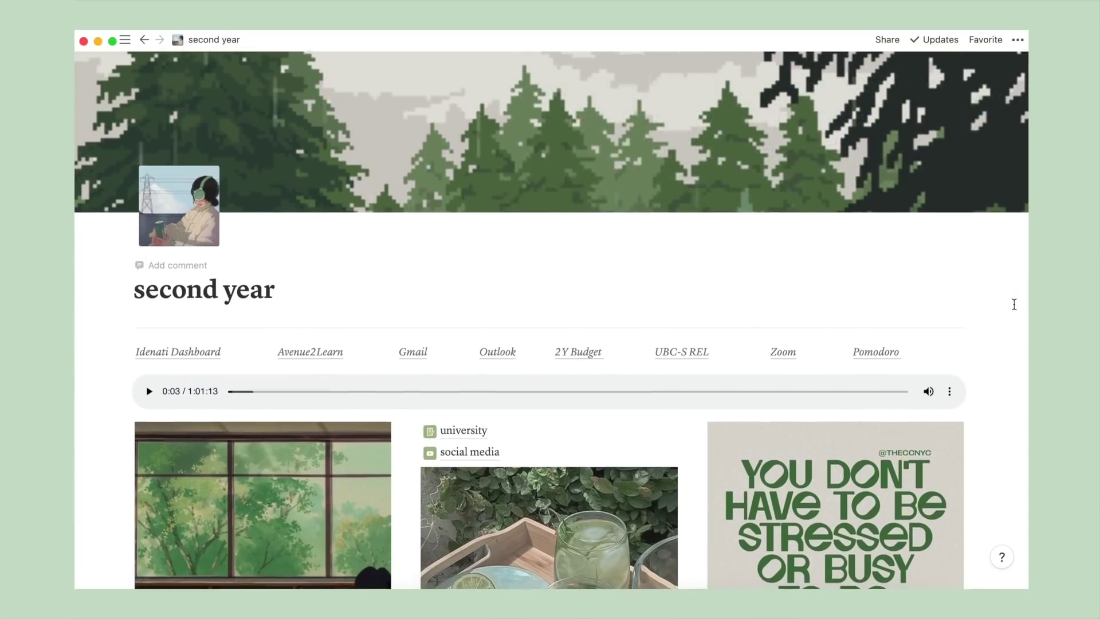
scroll(1013, 305, down, 4)
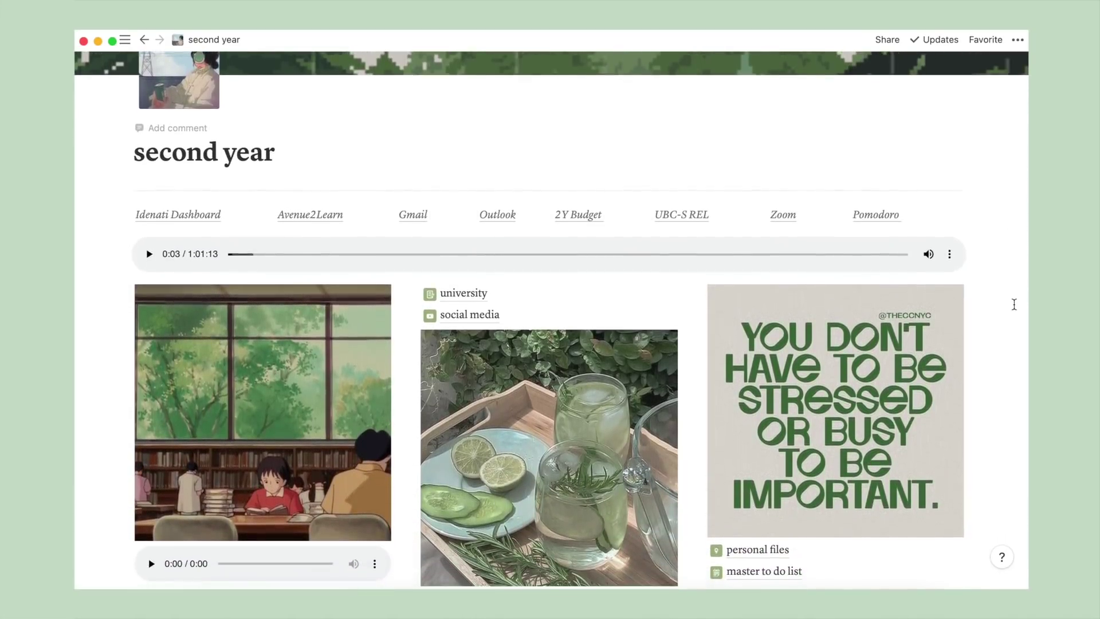
scroll(1013, 304, up, 4)
scroll(1013, 304, up, 2)
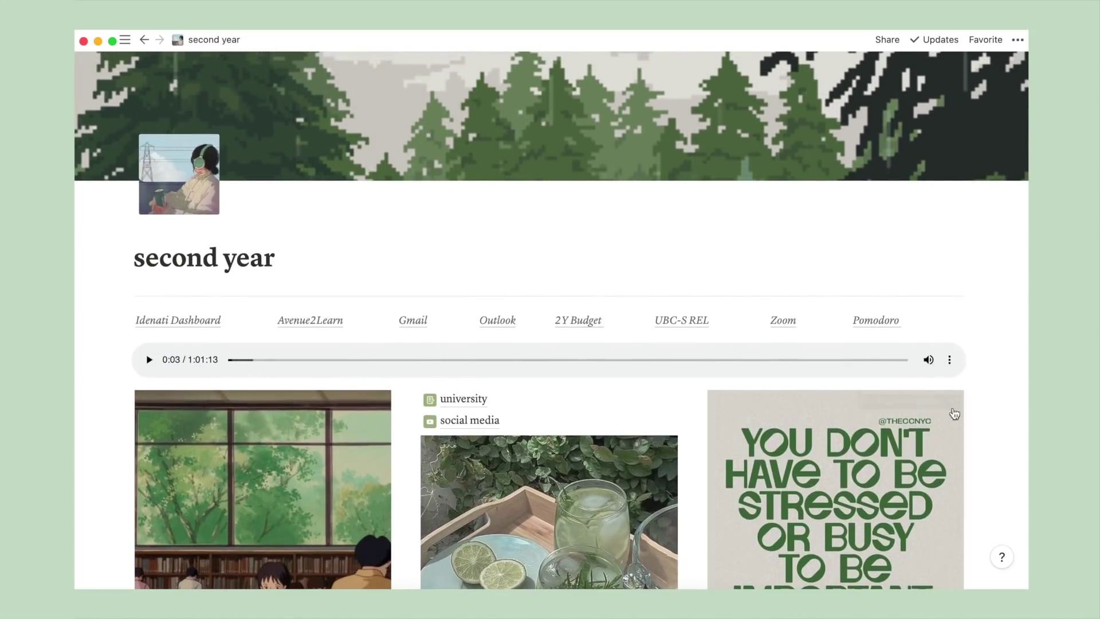
scroll(958, 439, down, 3)
scroll(958, 439, down, 1)
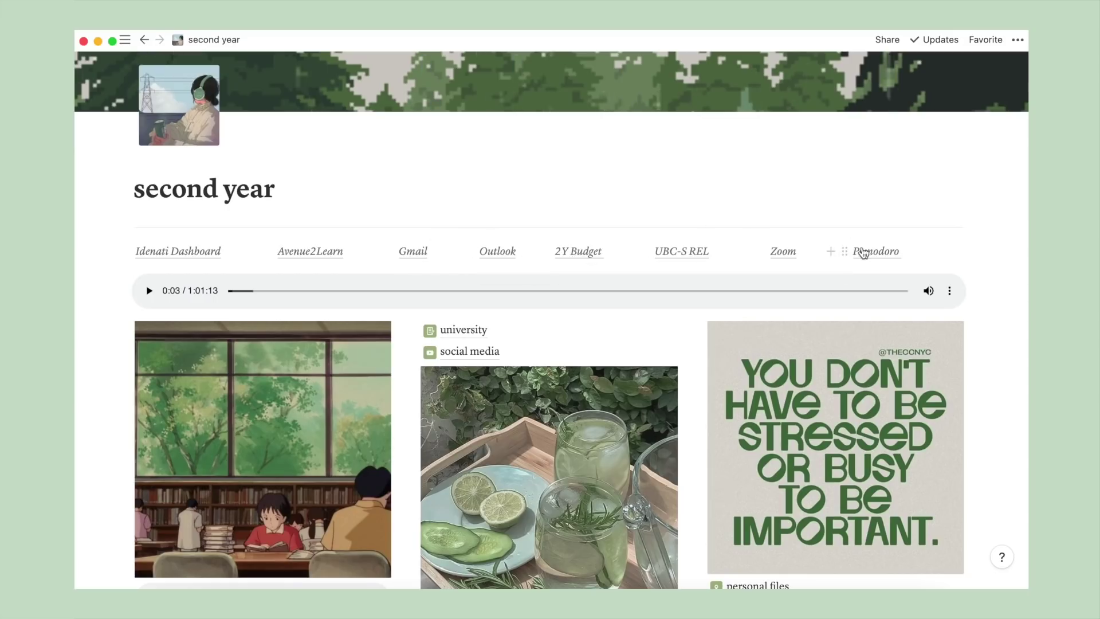
click(149, 291)
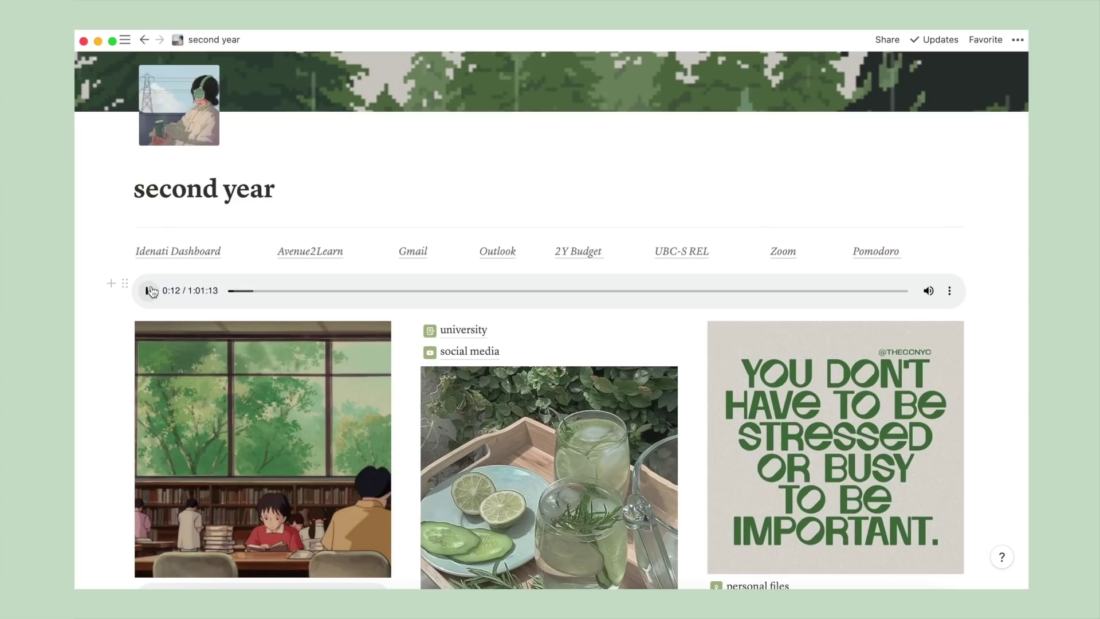
click(151, 291)
scroll(152, 291, down, 1)
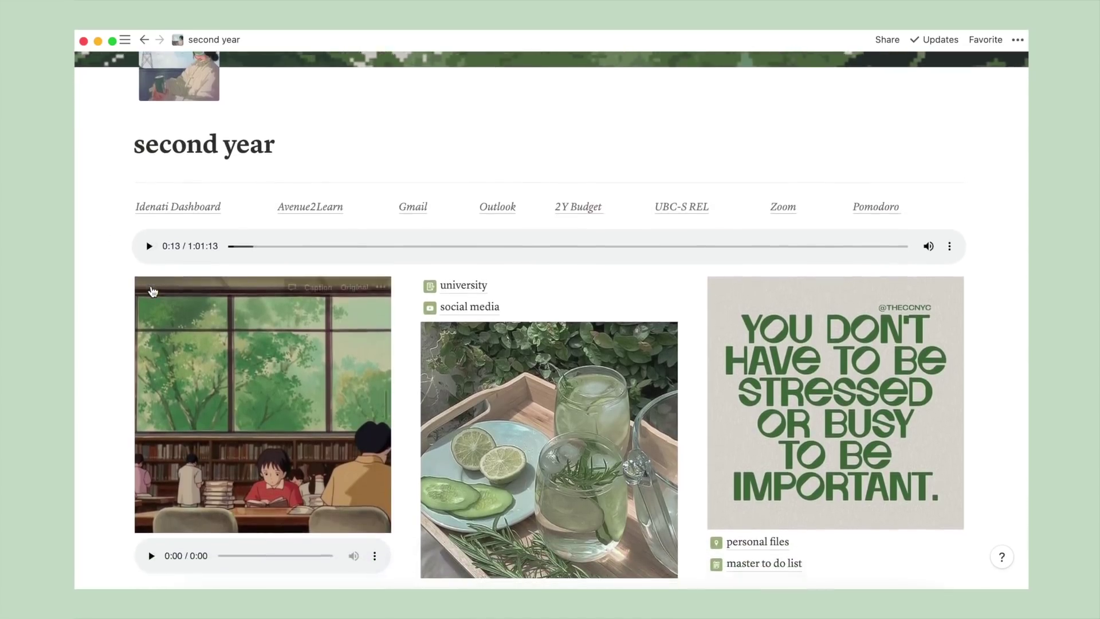
Play the 3:26 clip under the library image, seeking to about 1:09, then to 3:13
scroll(153, 291, down, 1)
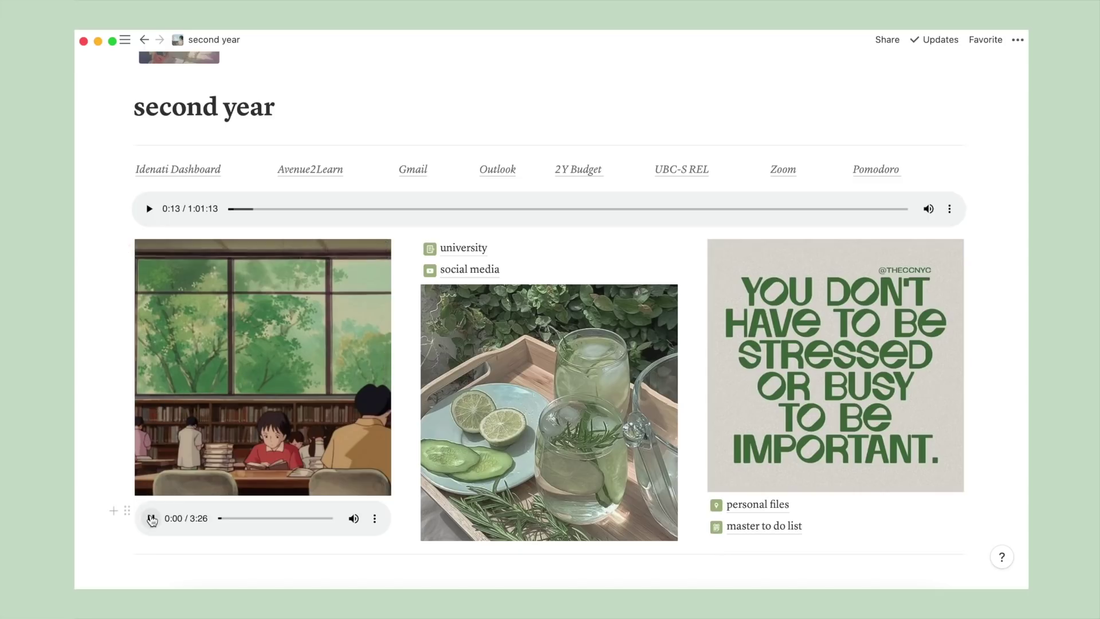
click(151, 518)
click(257, 518)
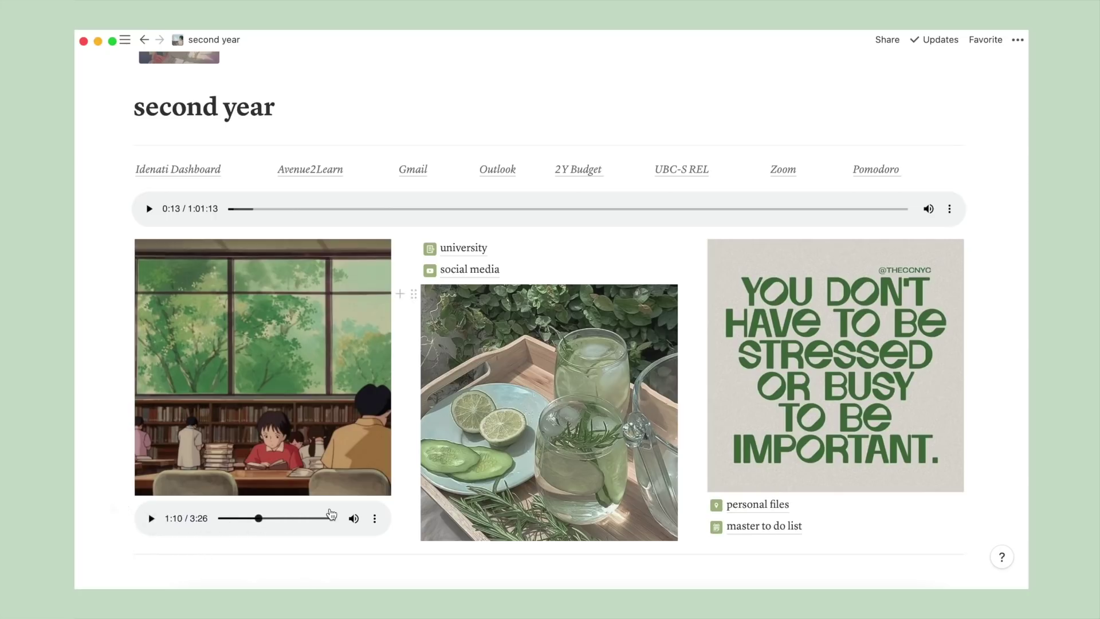
click(328, 518)
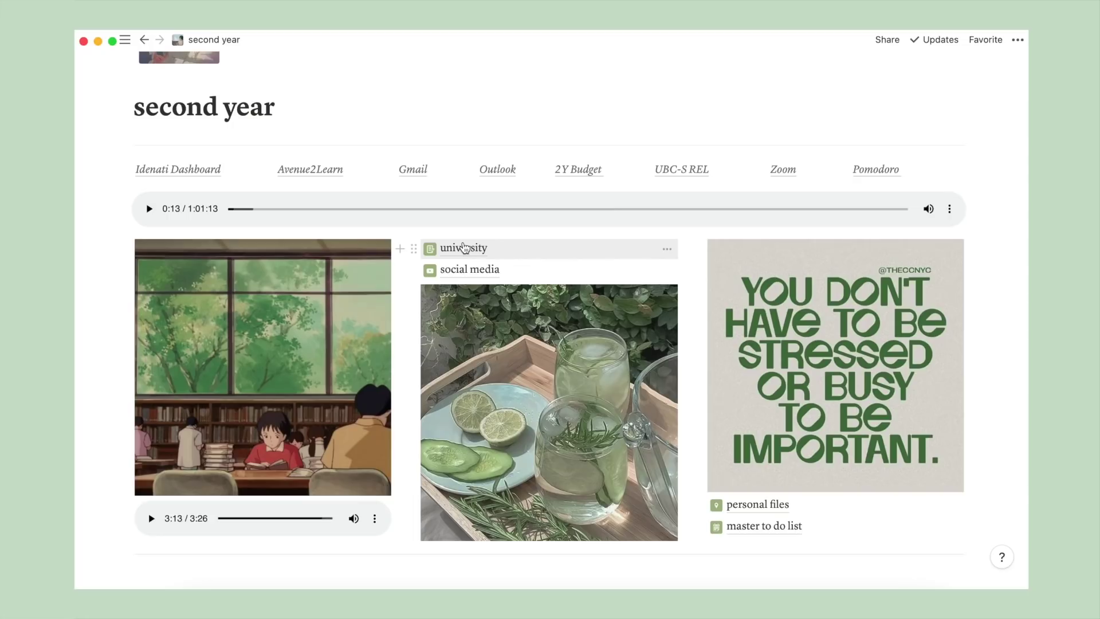
On the university page, step the deadlines calendar back to September 2021, then open Second Year
click(464, 248)
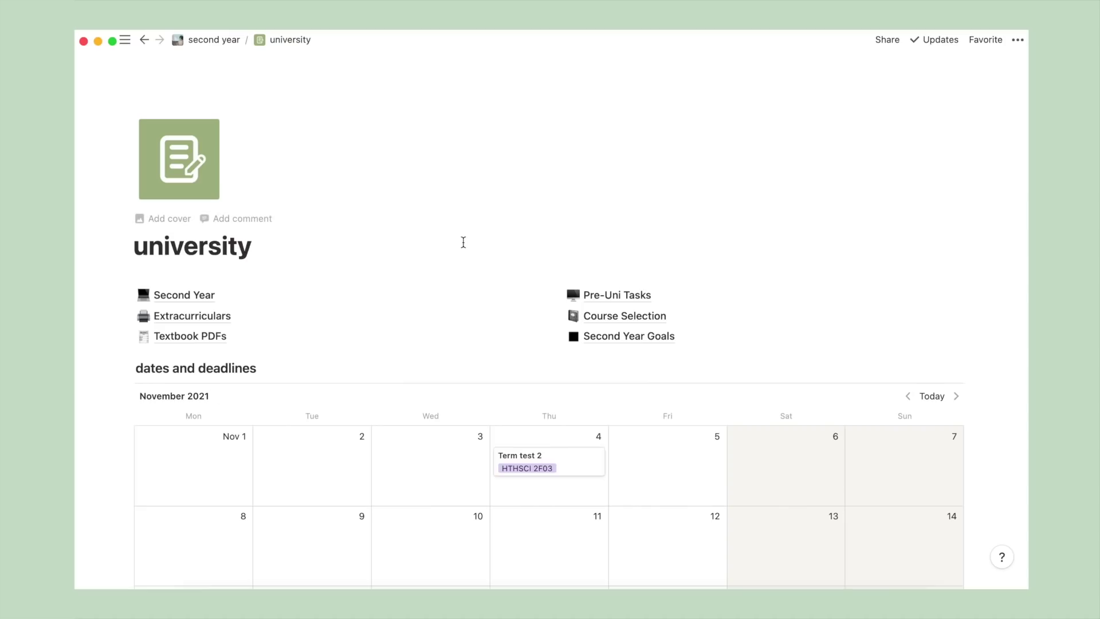
scroll(464, 242, down, 3)
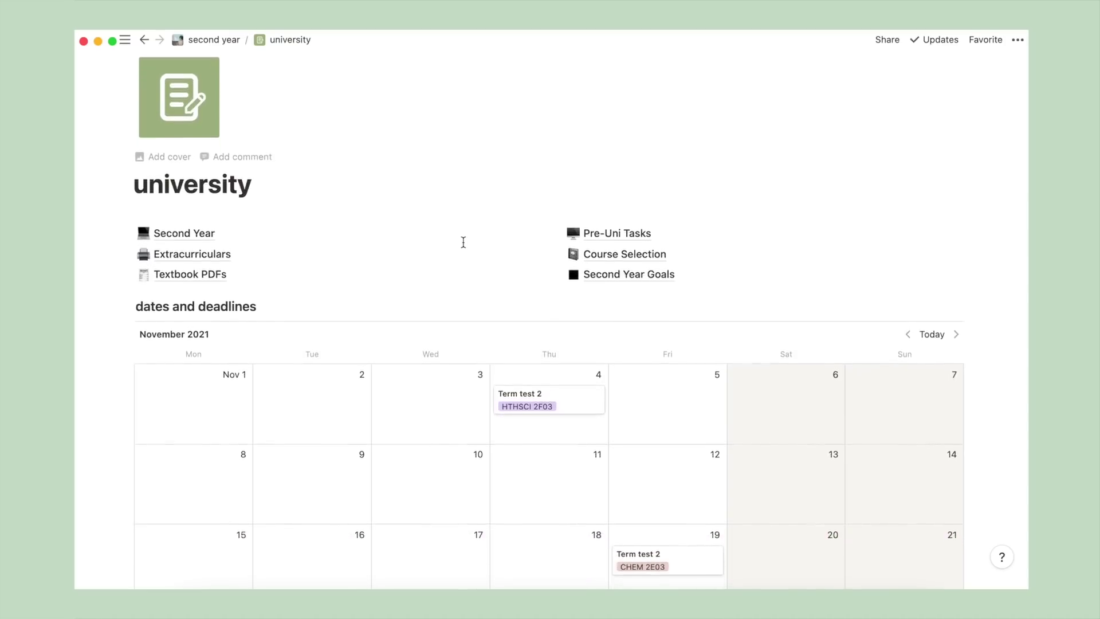
scroll(464, 241, down, 5)
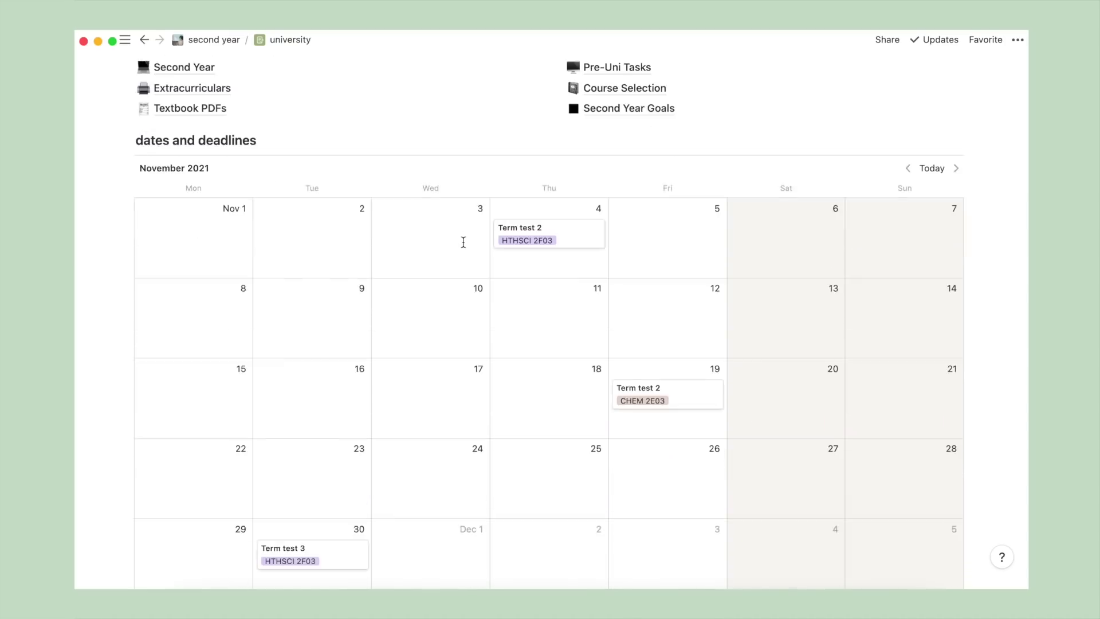
scroll(463, 242, down, 2)
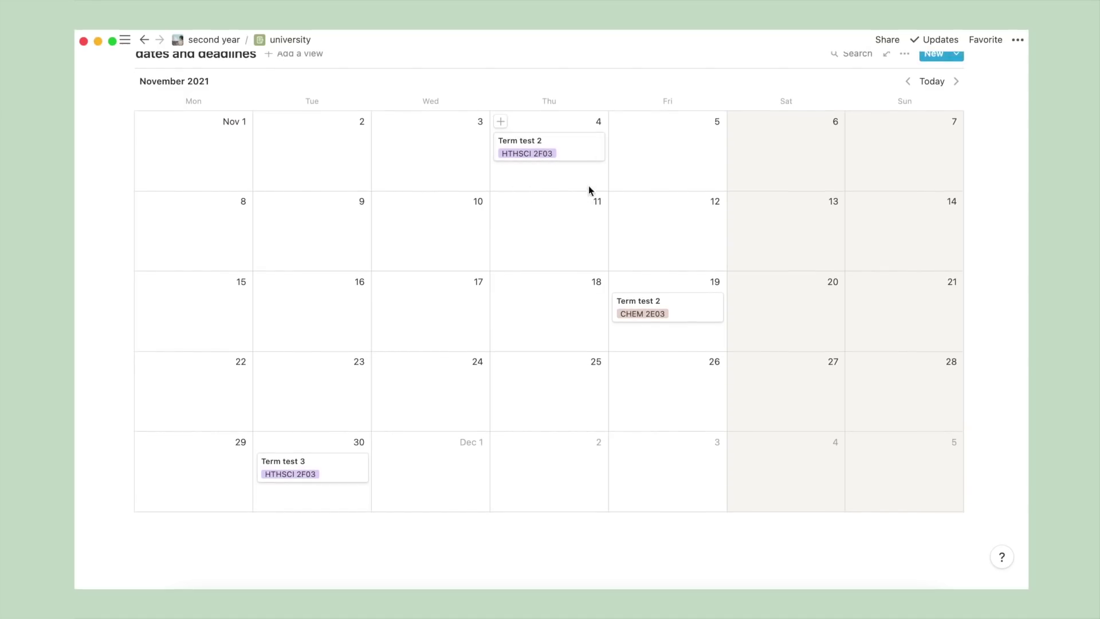
click(907, 81)
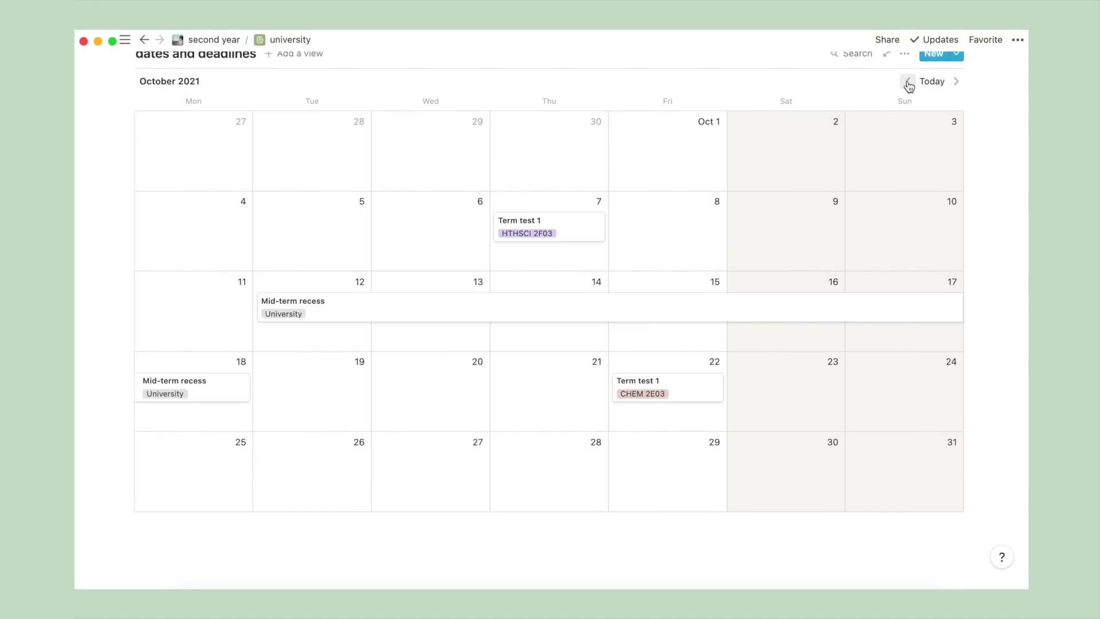
click(907, 82)
scroll(909, 88, up, 3)
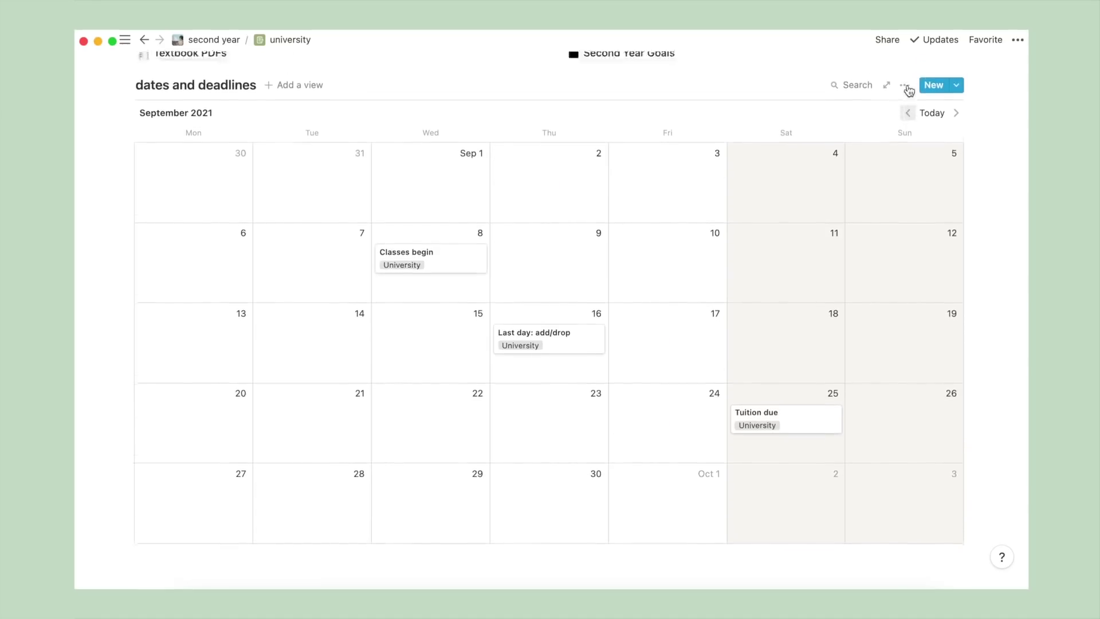
scroll(909, 91, up, 2)
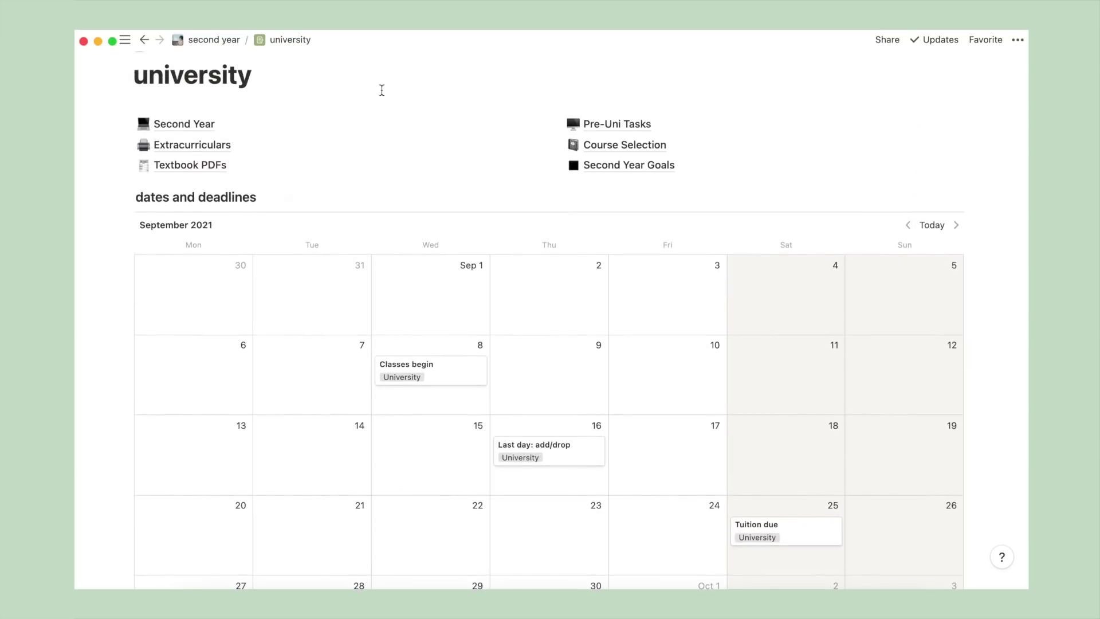
click(216, 123)
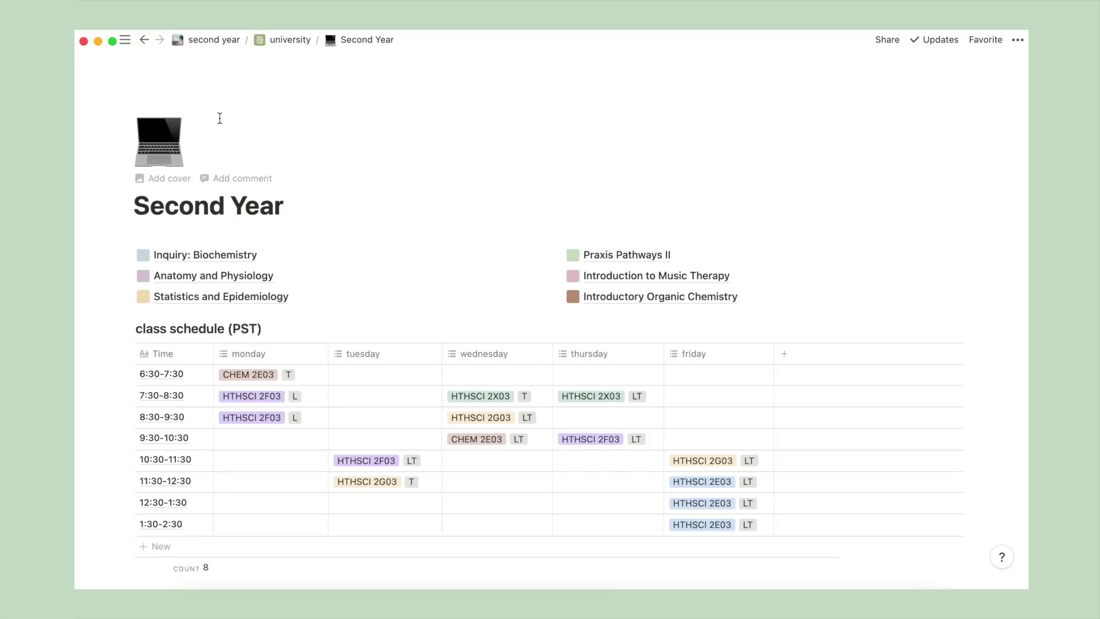
scroll(219, 118, down, 1)
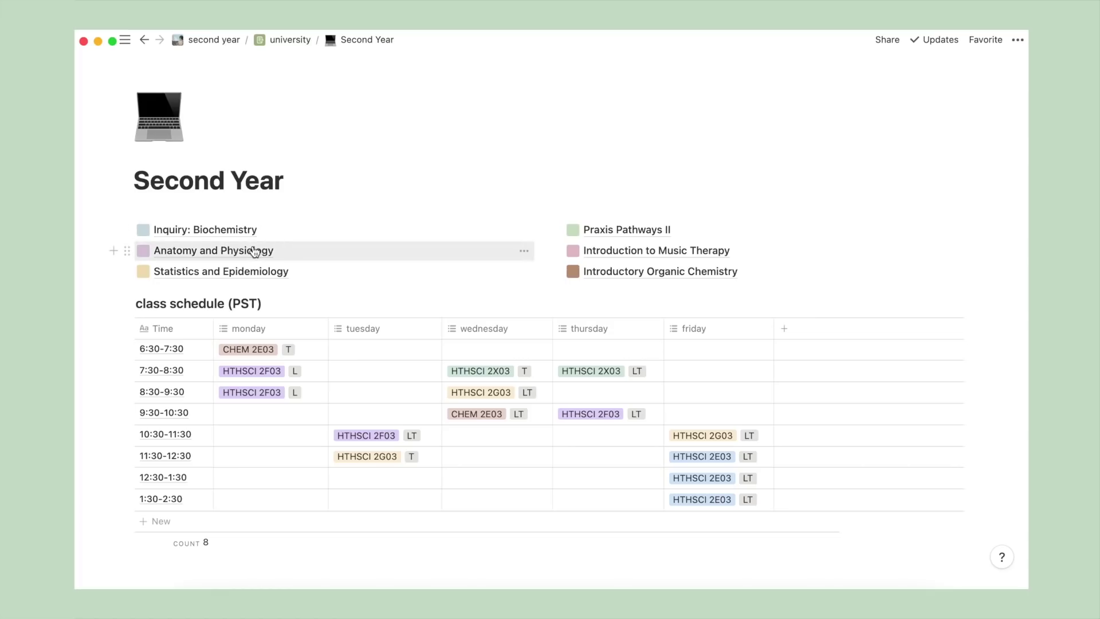
click(265, 370)
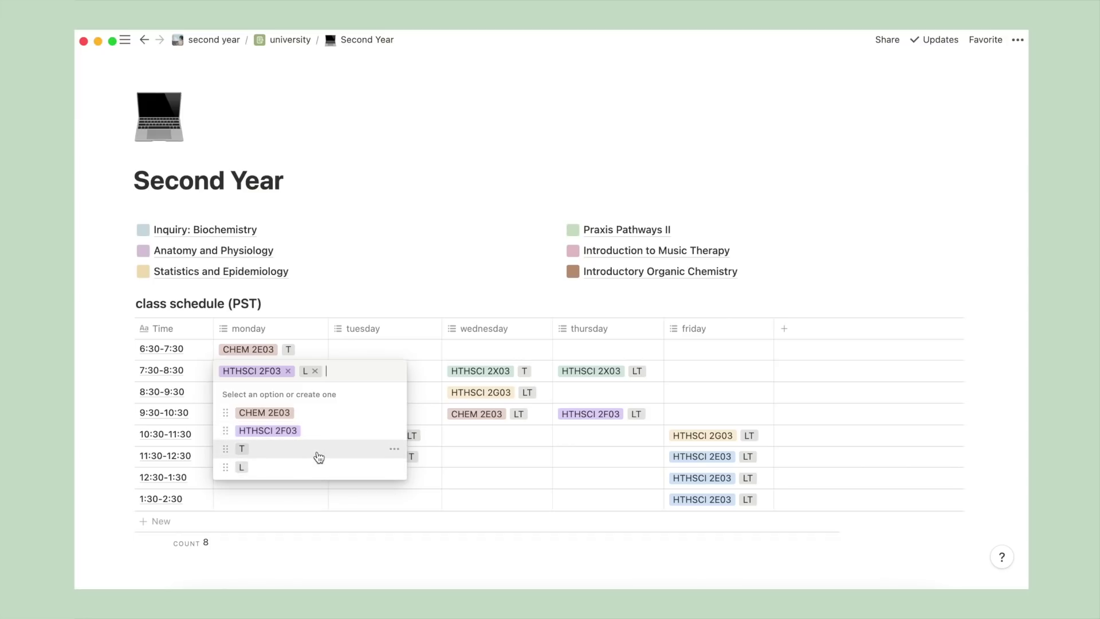
key(Escape)
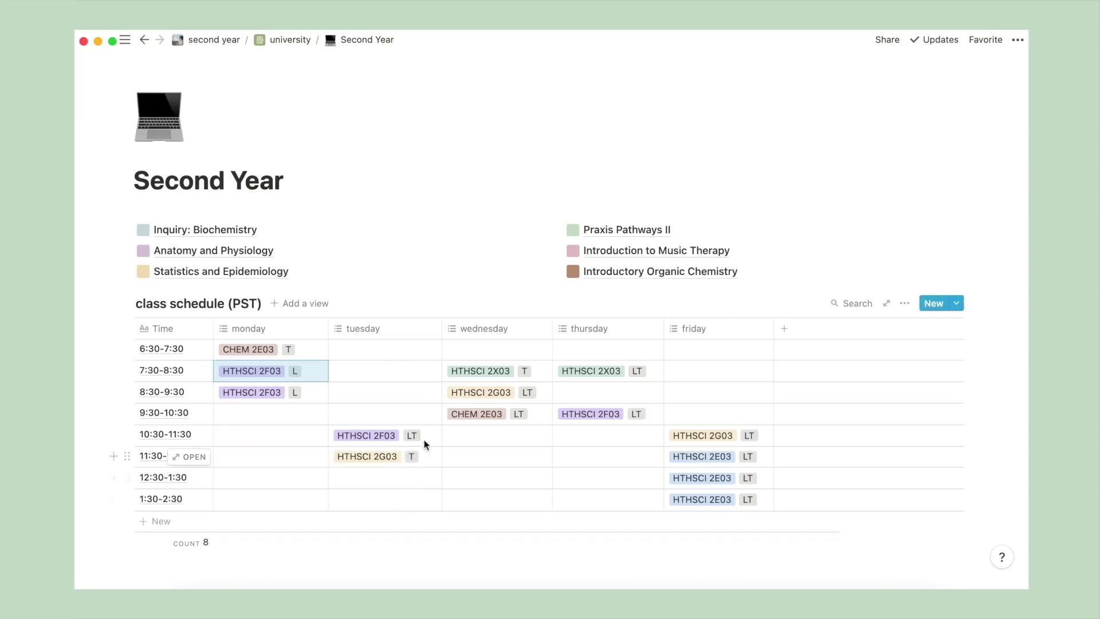
click(426, 440)
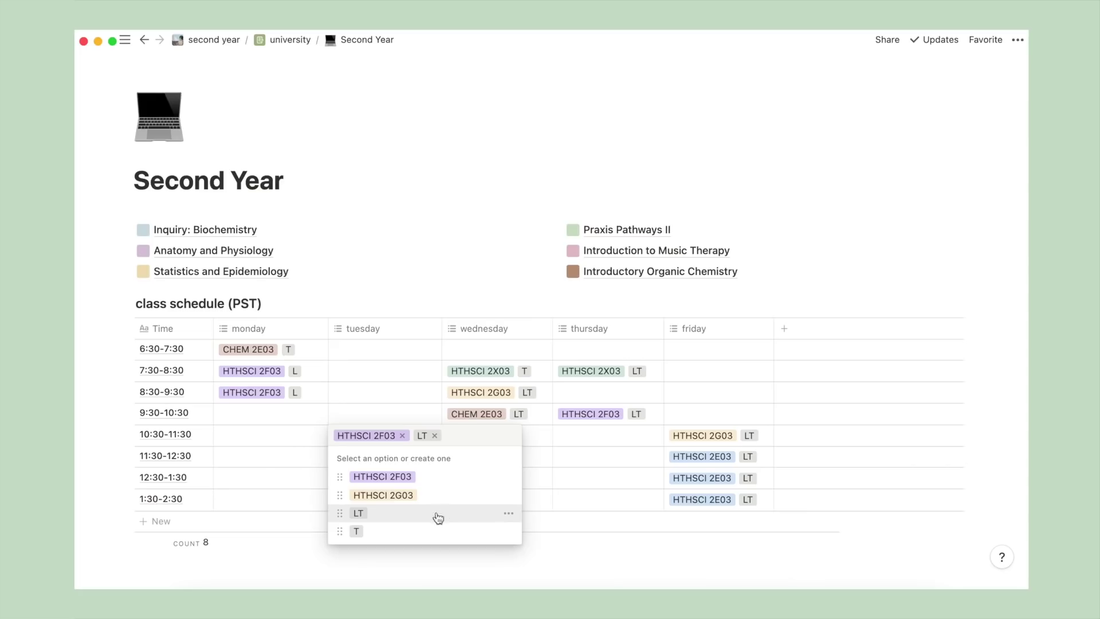
click(564, 482)
click(564, 482)
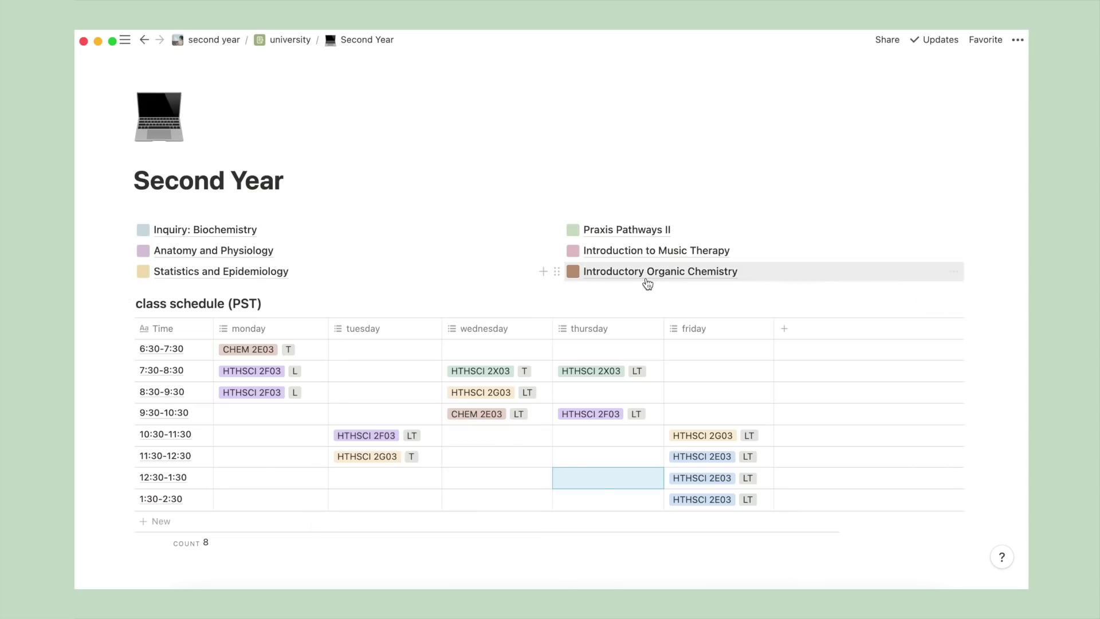
click(648, 280)
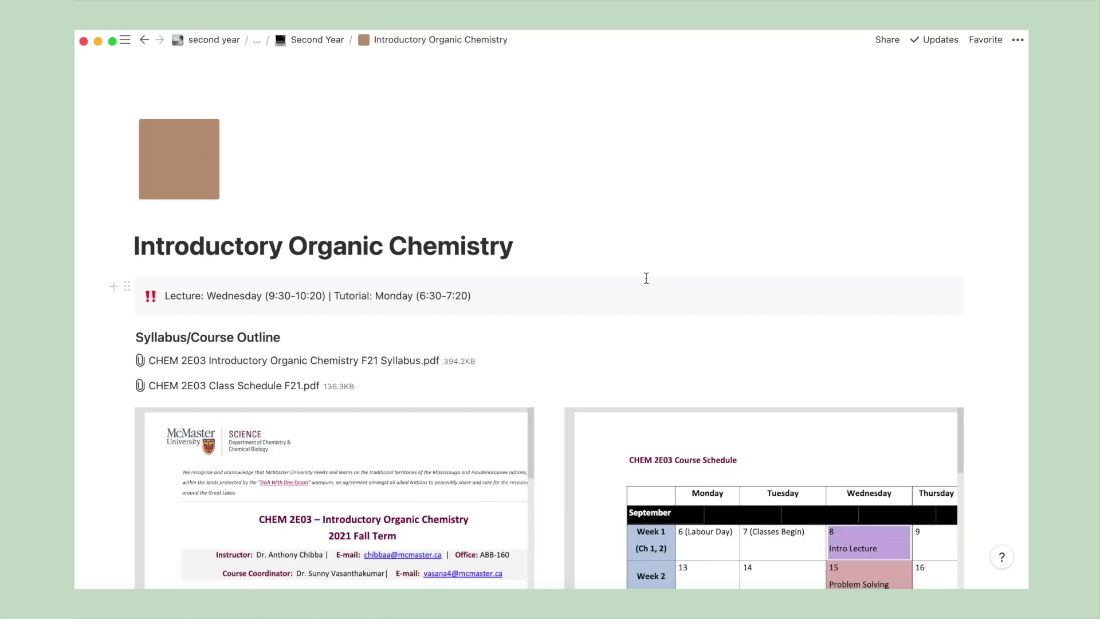
Scroll past Test Preparation down to the September 2021 Course Content calendar with weekly chapters
scroll(646, 278, down, 2)
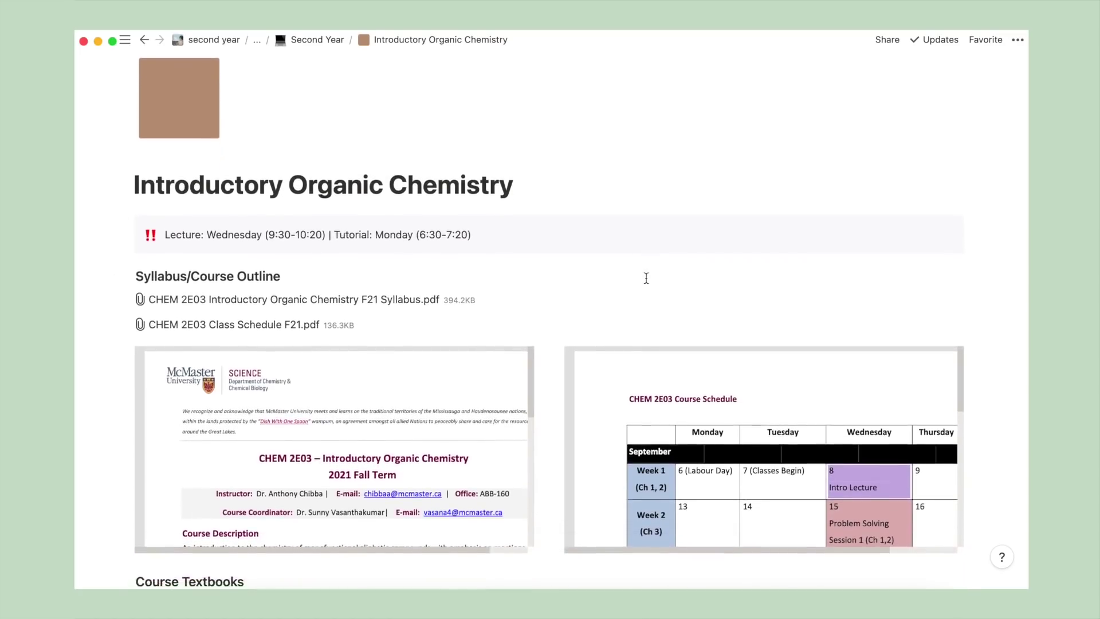
scroll(646, 278, down, 2)
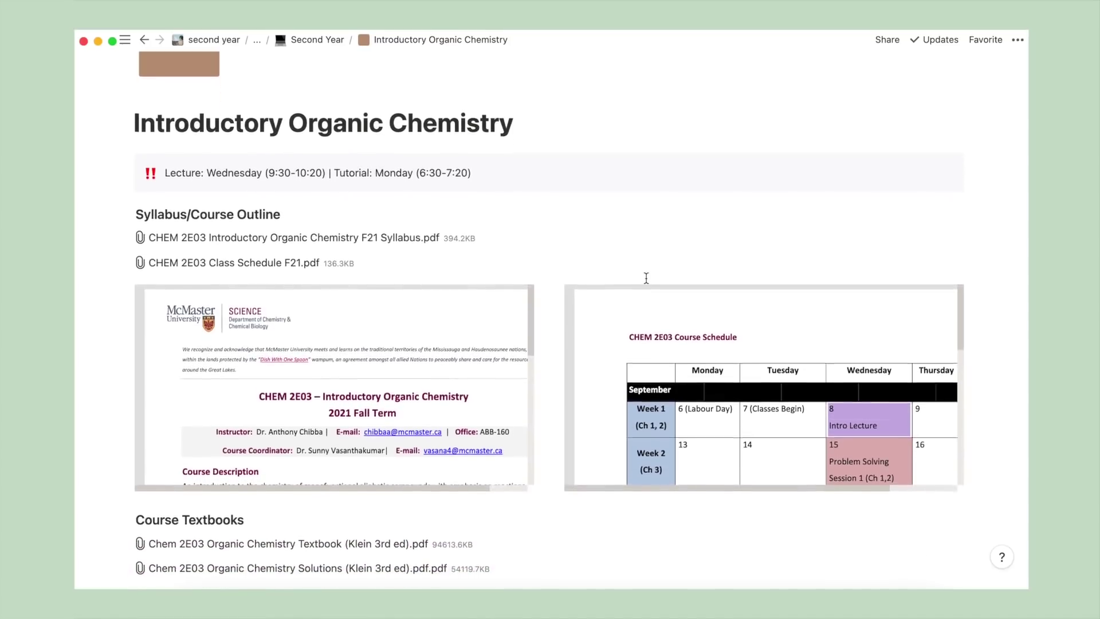
scroll(646, 277, down, 2)
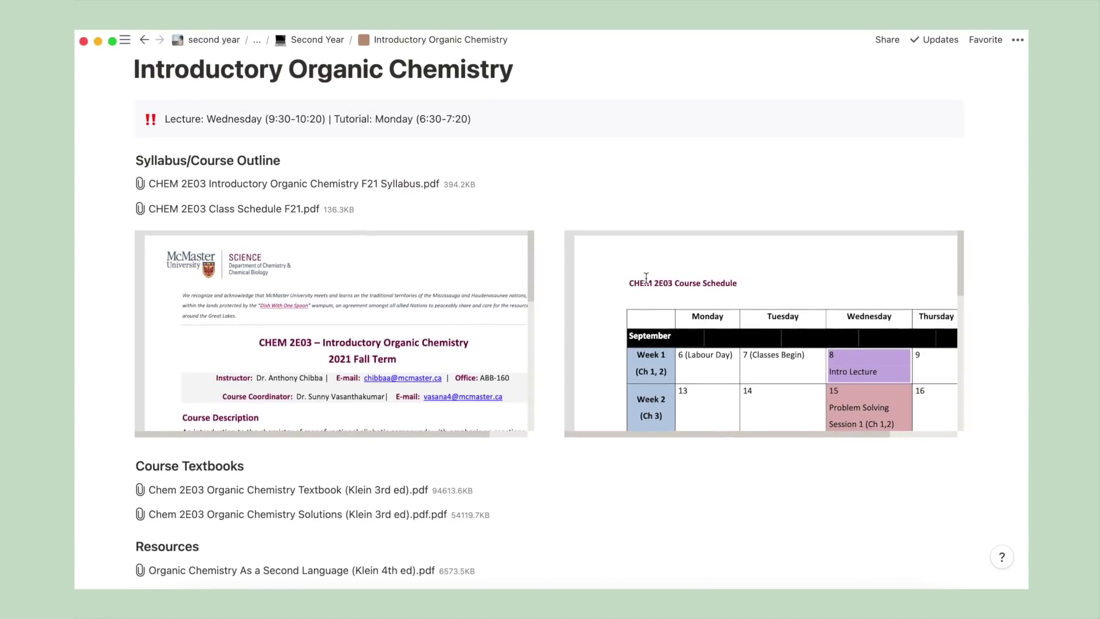
mouse_move(494, 321)
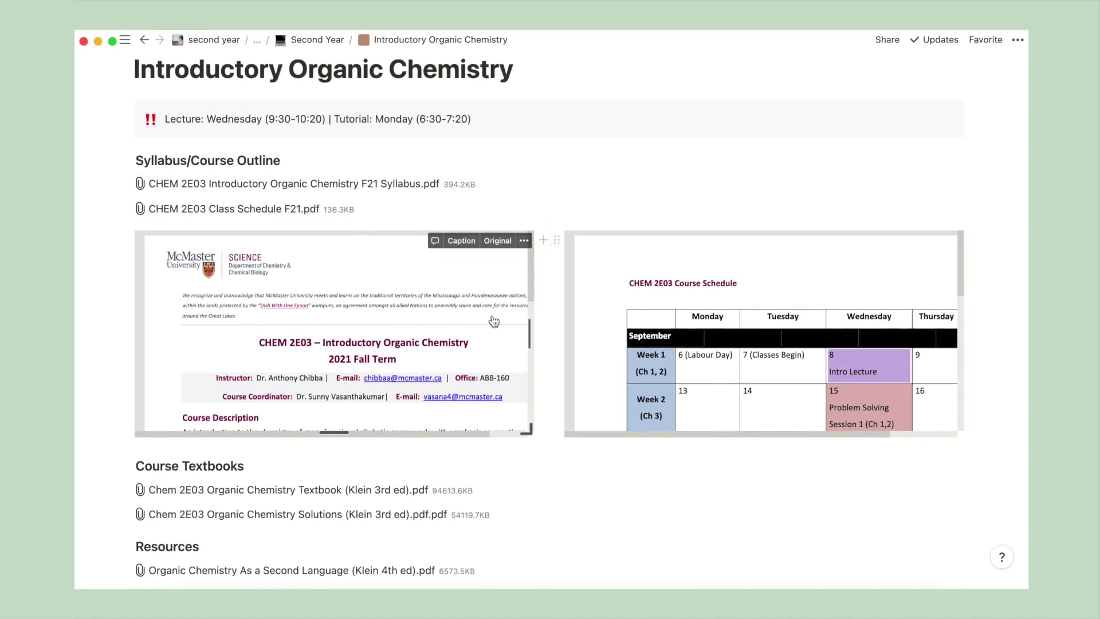
scroll(494, 321, down, 3)
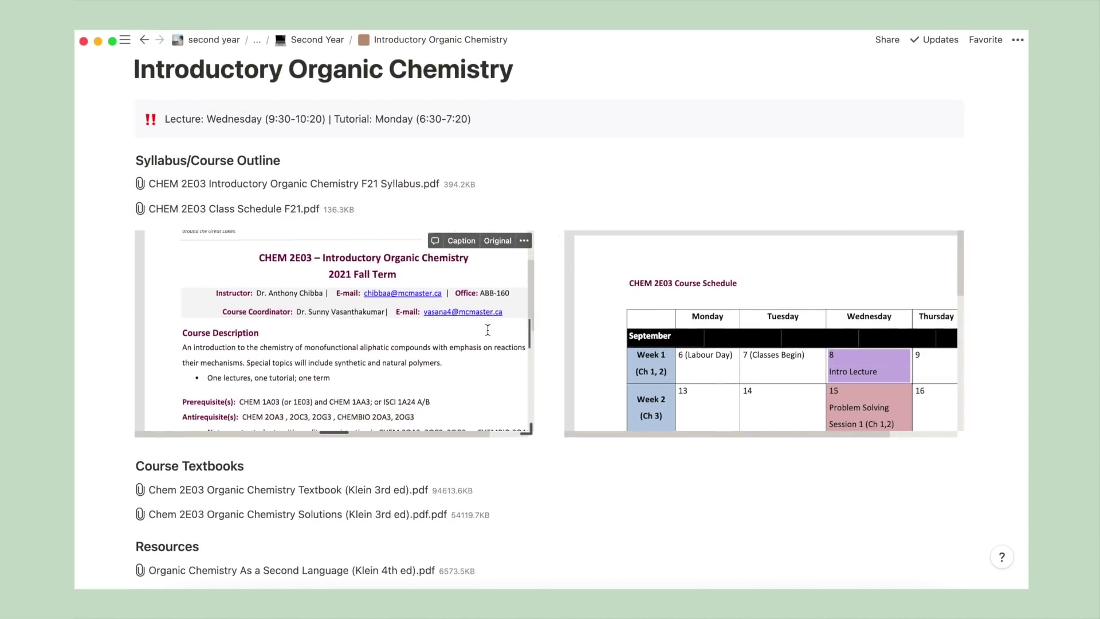
scroll(487, 329, down, 3)
scroll(640, 337, down, 2)
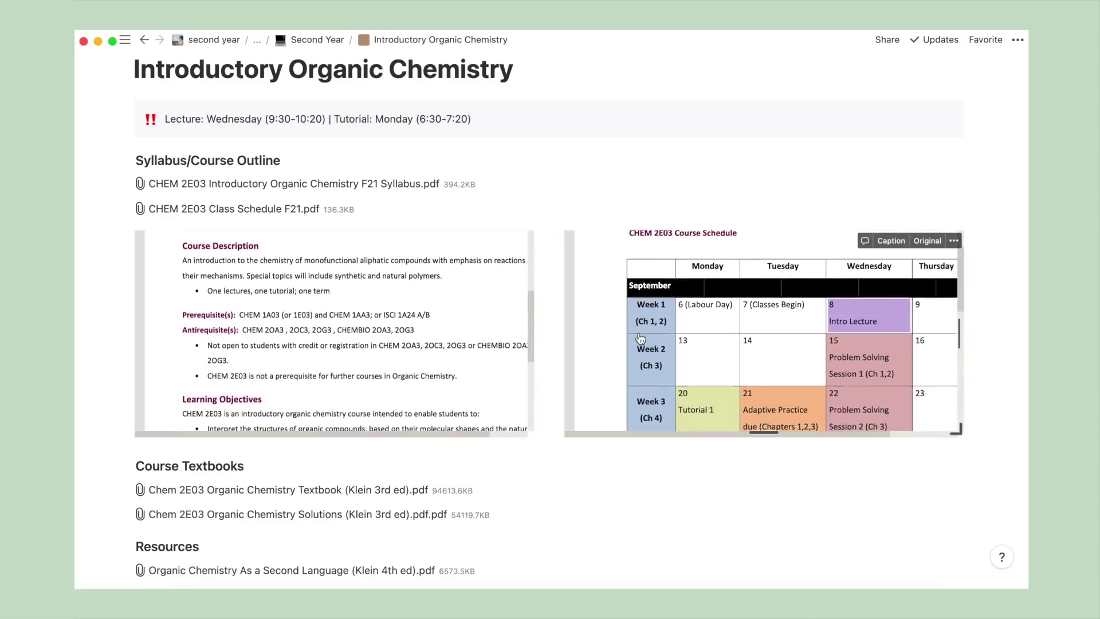
scroll(640, 338, down, 10)
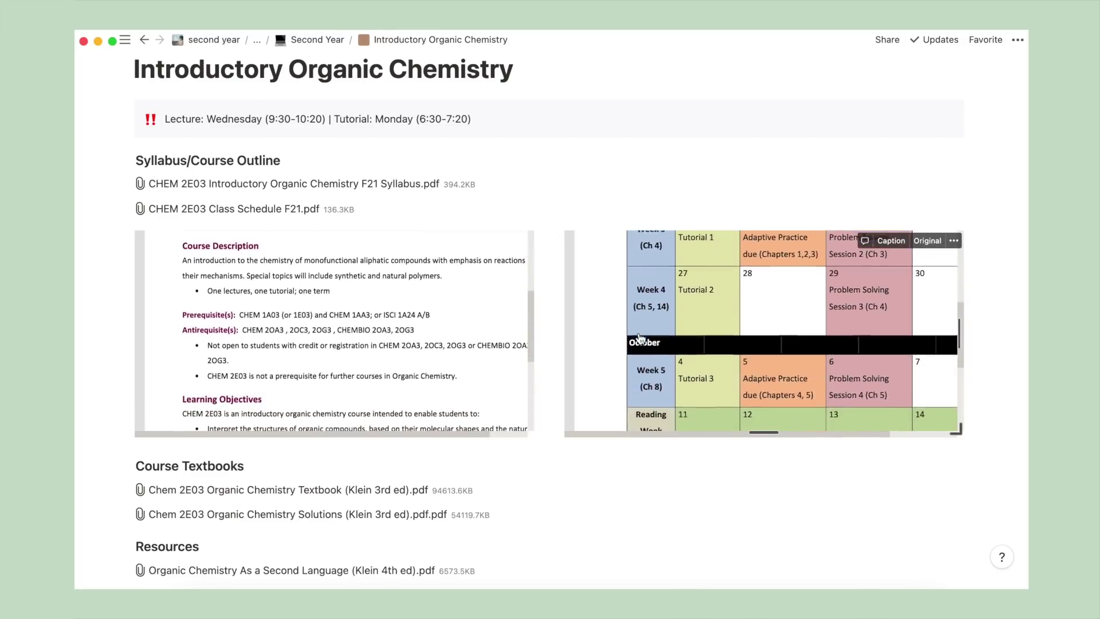
scroll(640, 338, down, 2)
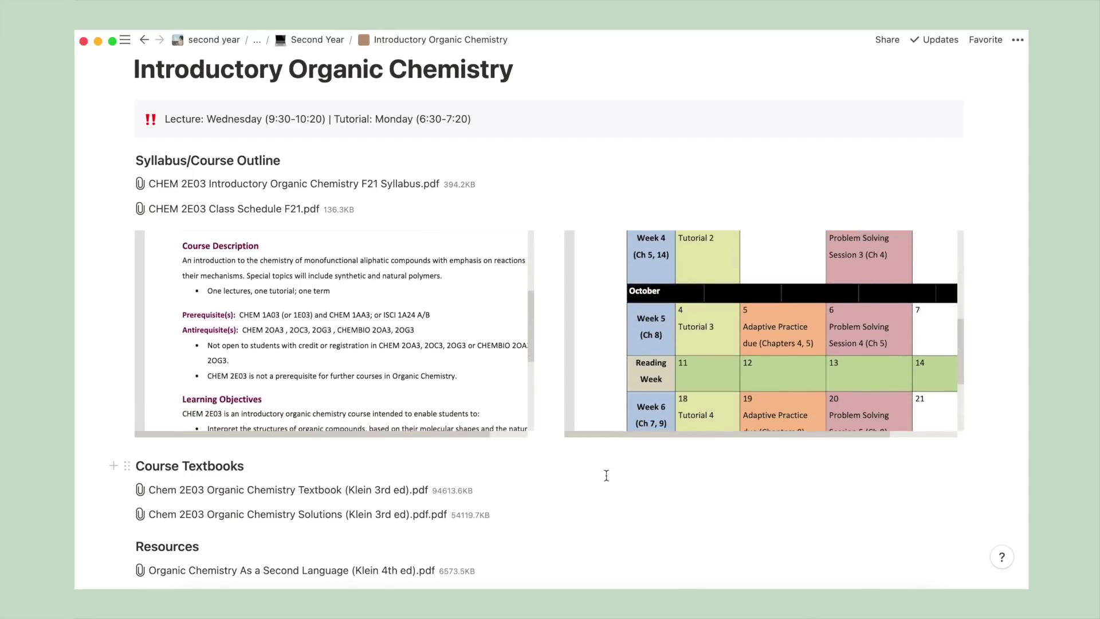
scroll(606, 476, down, 5)
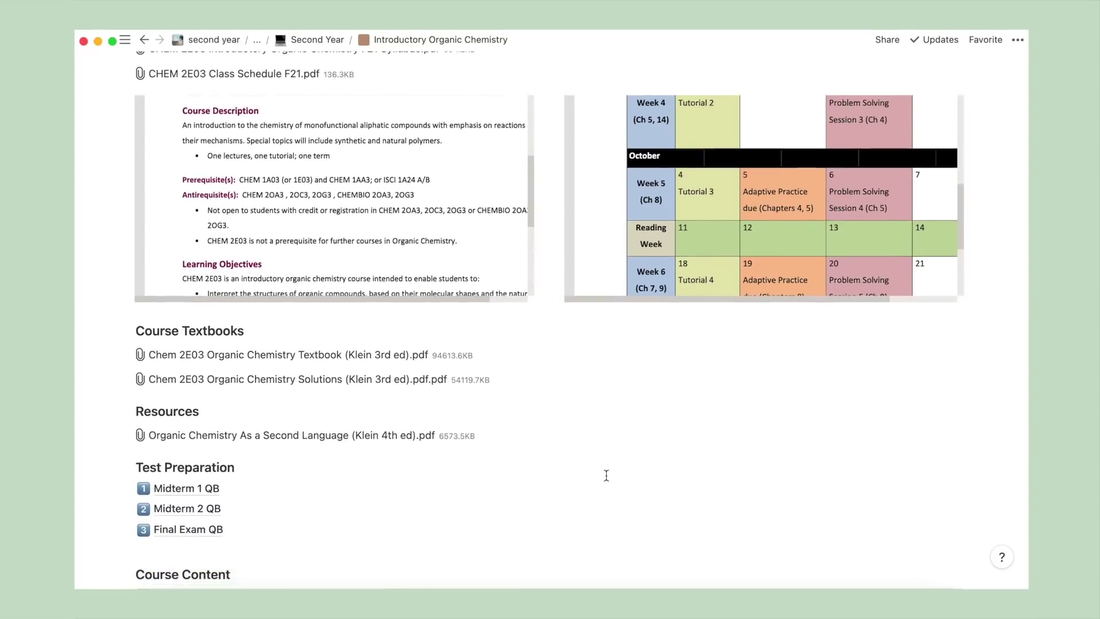
scroll(606, 475, down, 4)
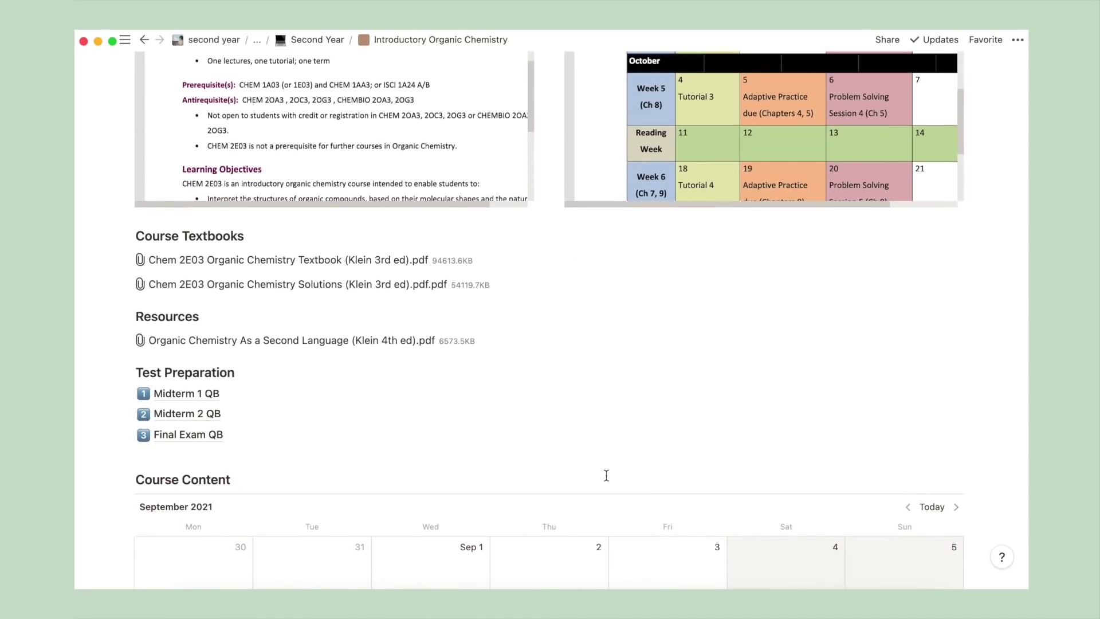
scroll(606, 475, down, 6)
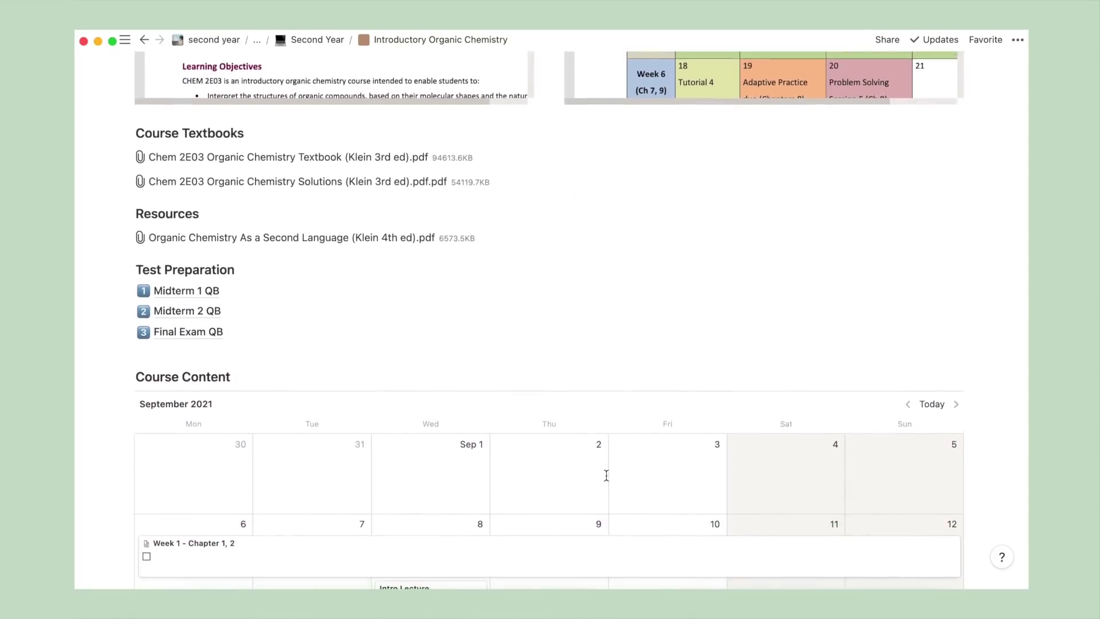
scroll(606, 476, down, 7)
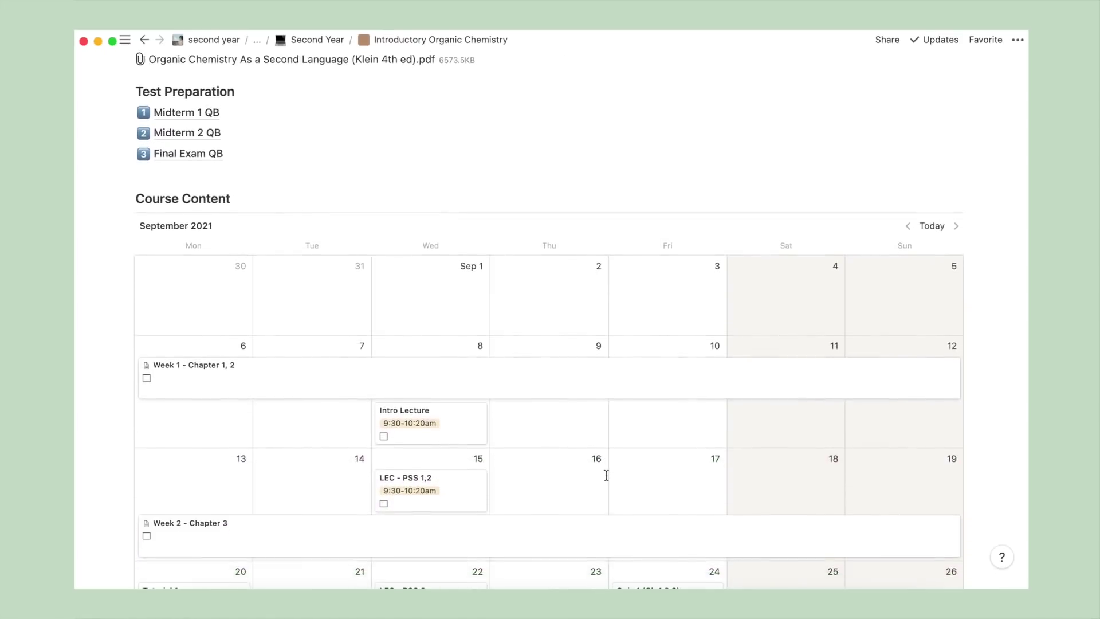
scroll(608, 478, down, 5)
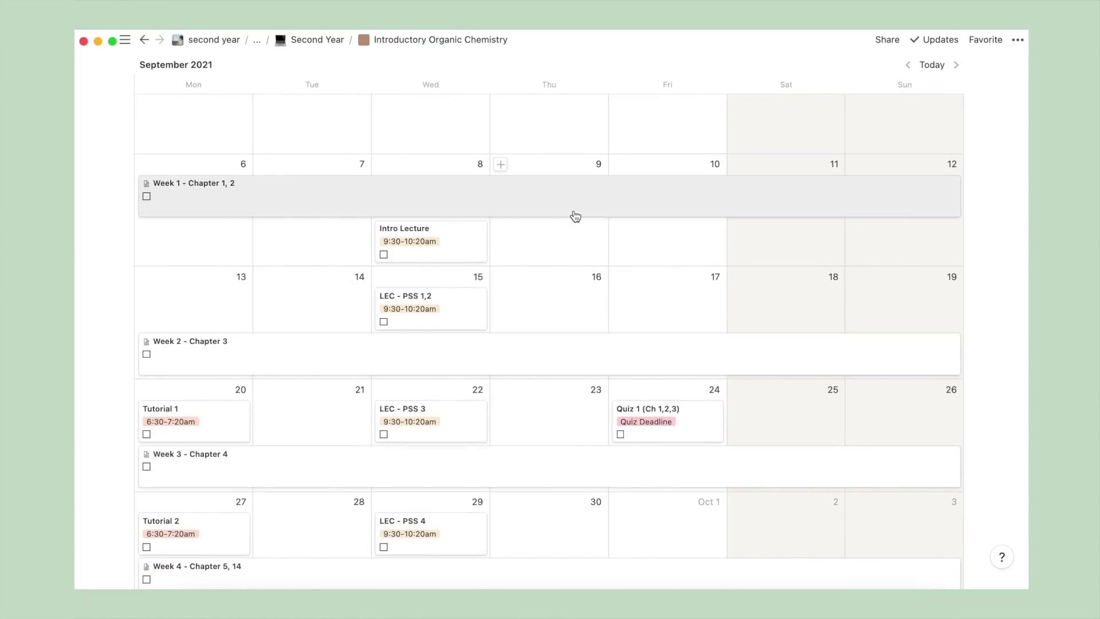
click(573, 342)
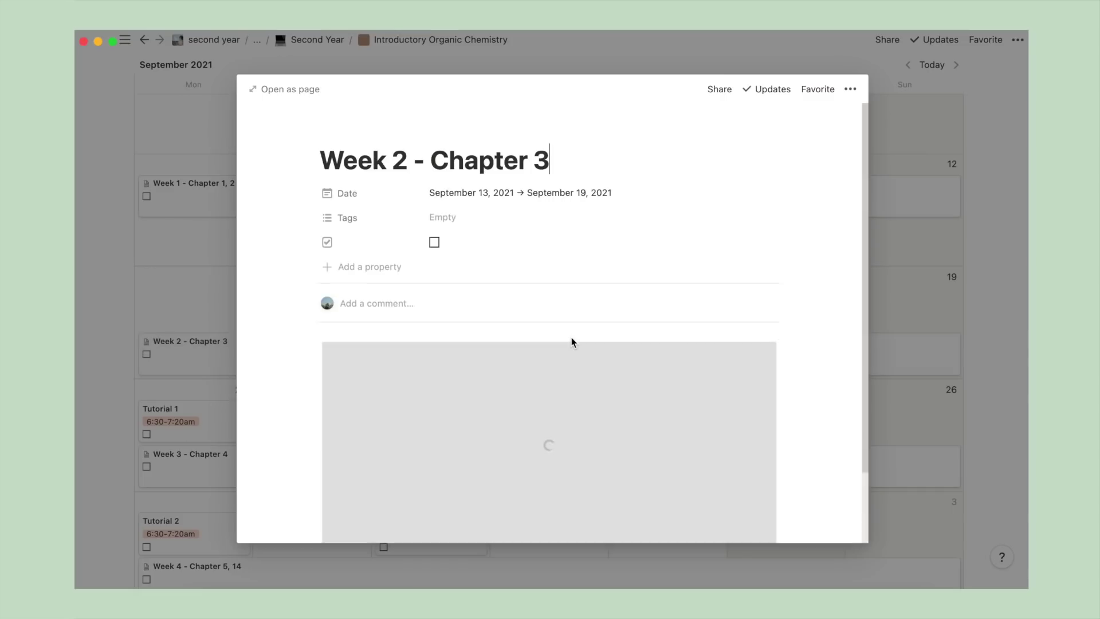
scroll(572, 342, down, 3)
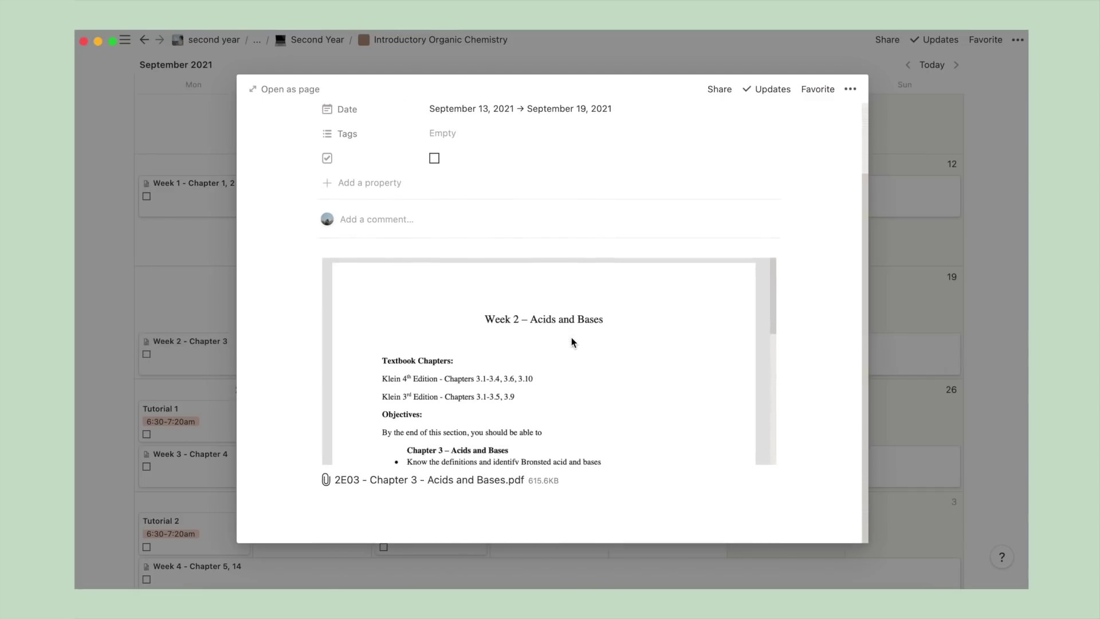
scroll(571, 338, down, 3)
scroll(572, 344, down, 1)
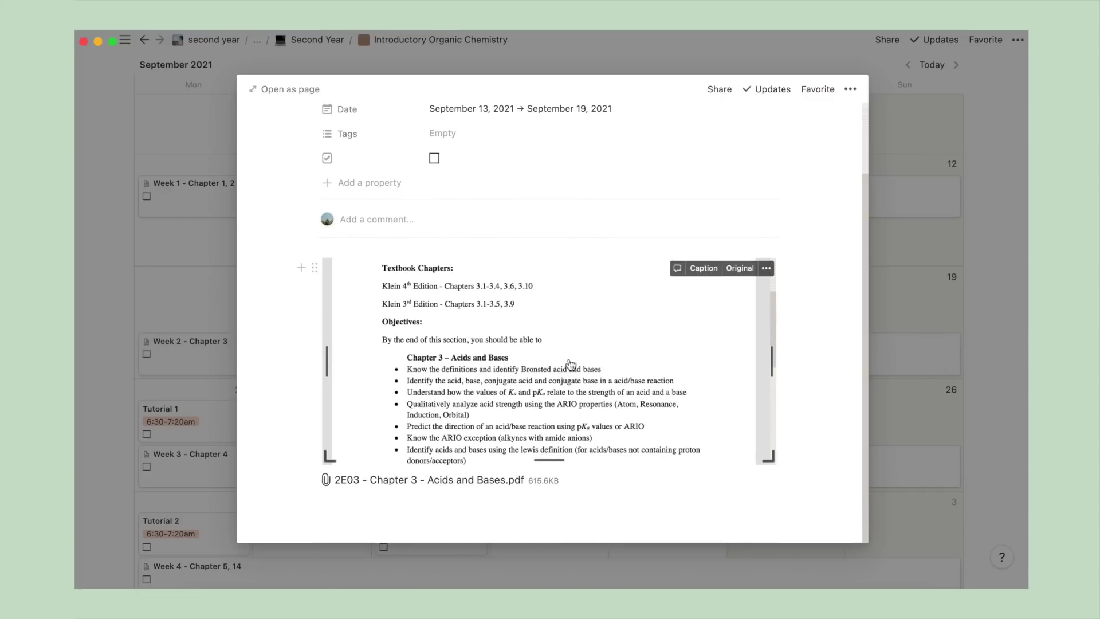
click(517, 557)
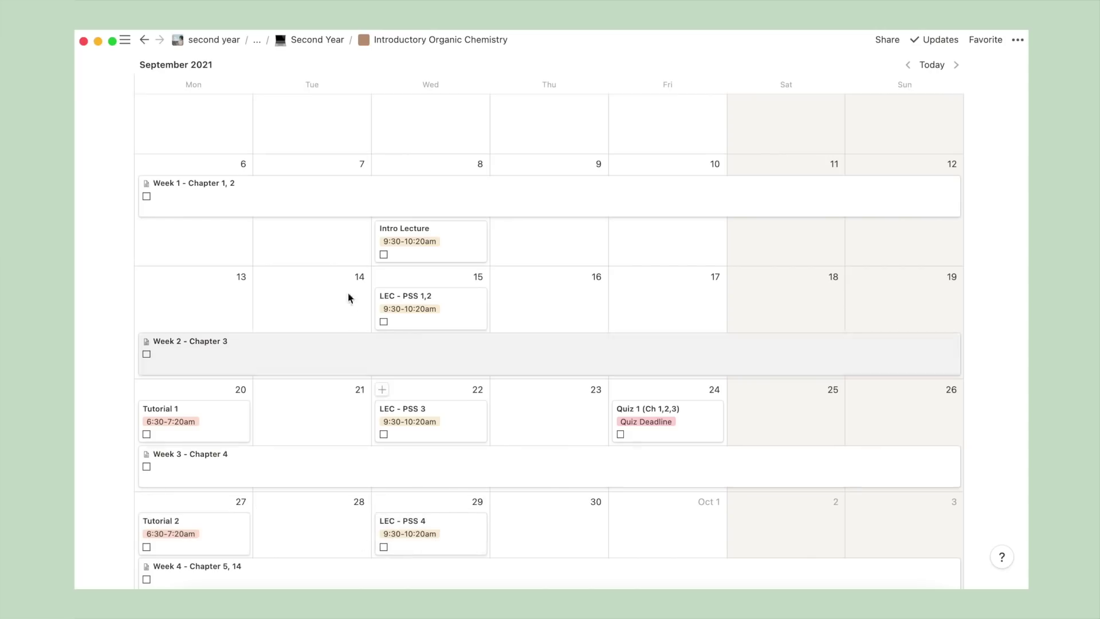
click(322, 45)
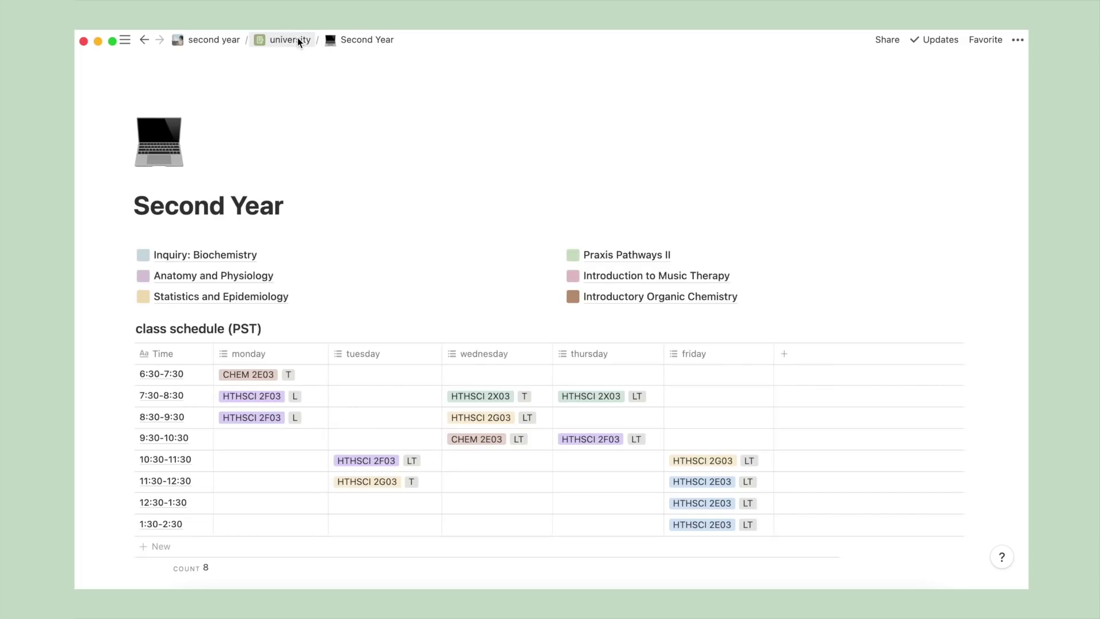
Open Extracurriculars from the university page and inspect the University Clubs tag options, leaving them unchanged
click(297, 37)
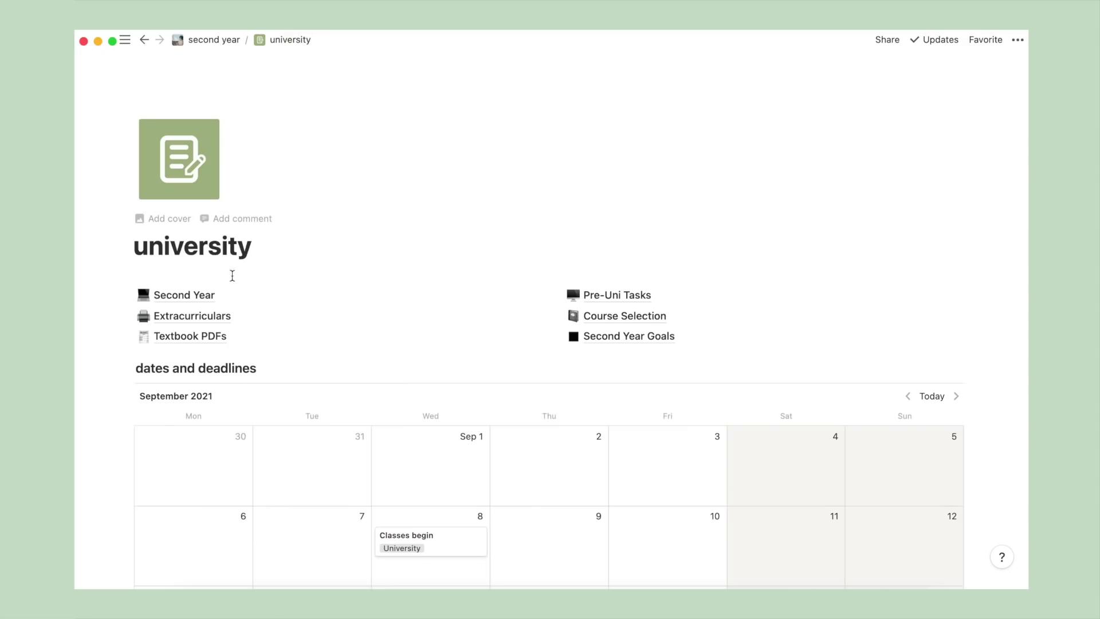
click(221, 316)
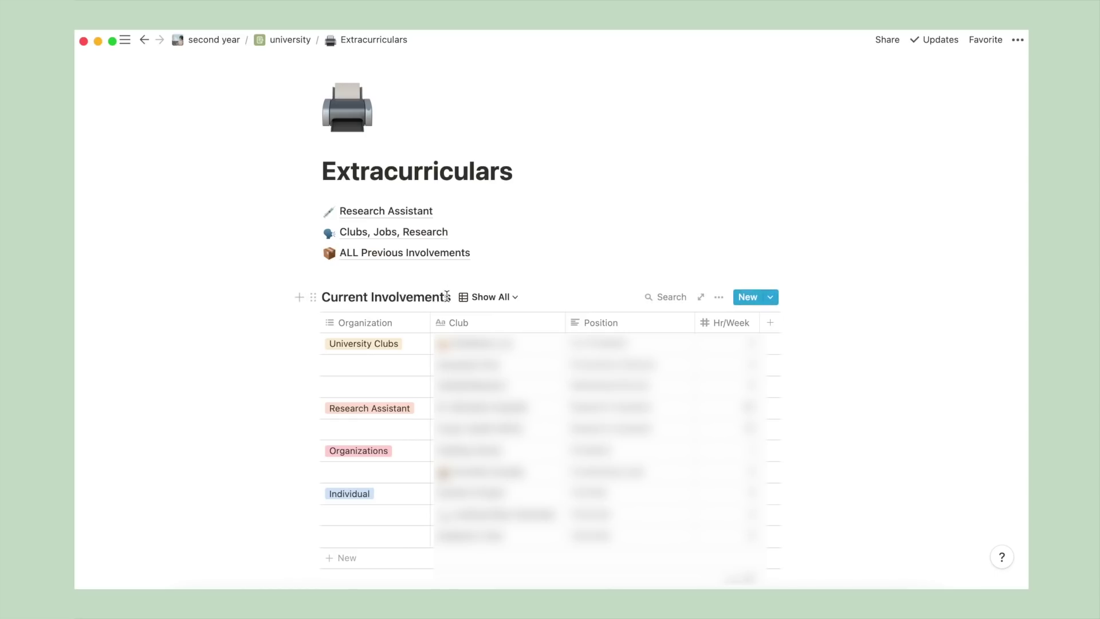
click(407, 343)
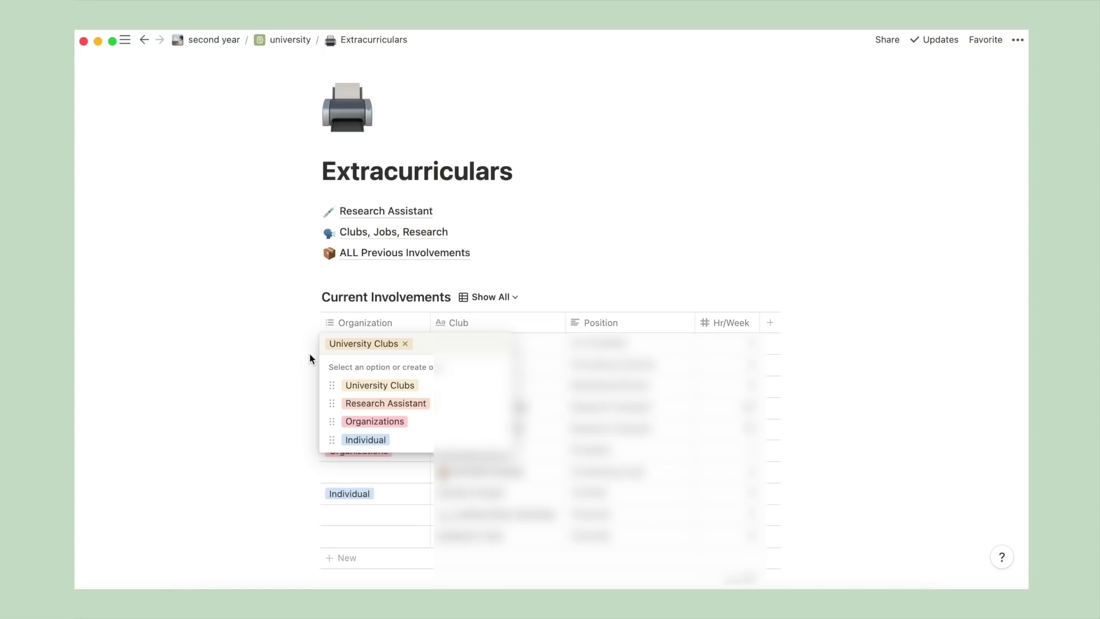
key(Escape)
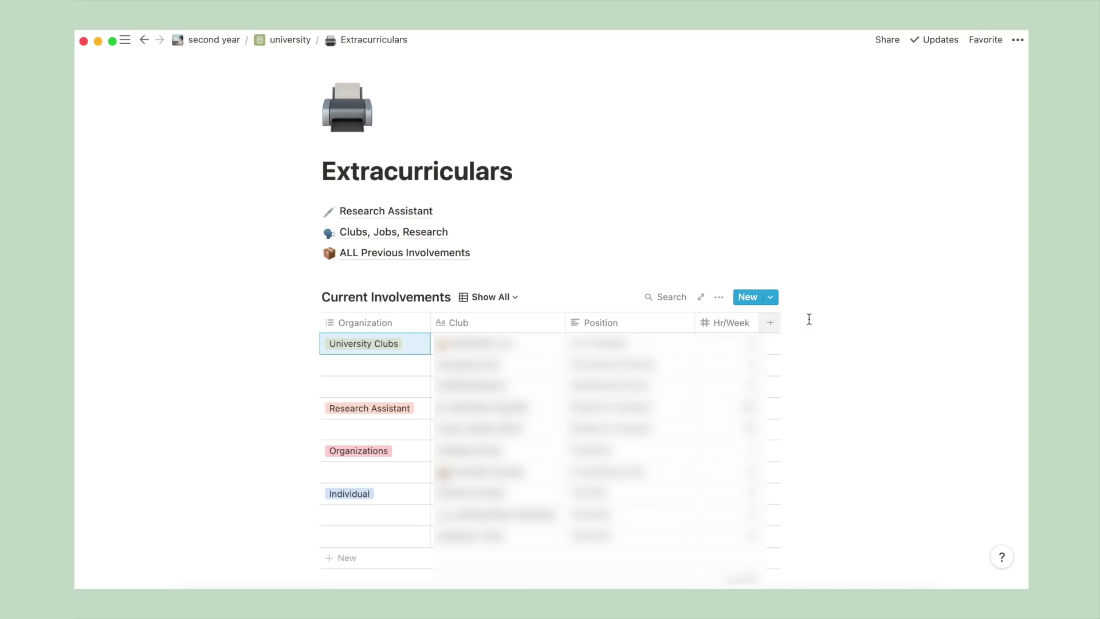
click(833, 320)
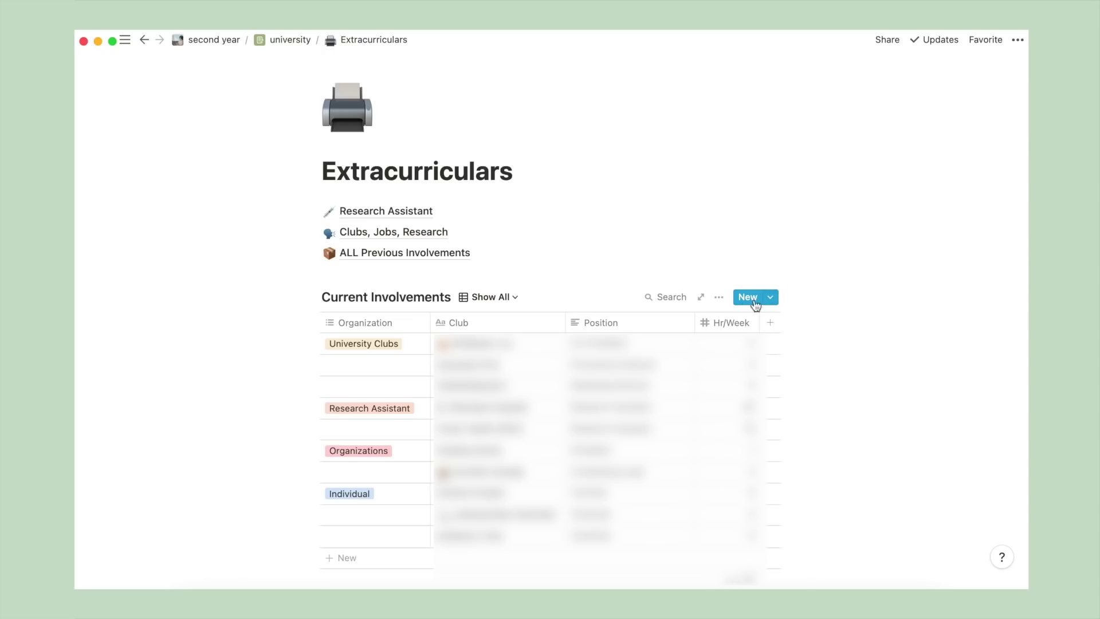
Open the Research Assistant page, view its first research position, then return to Research Assistant
click(523, 213)
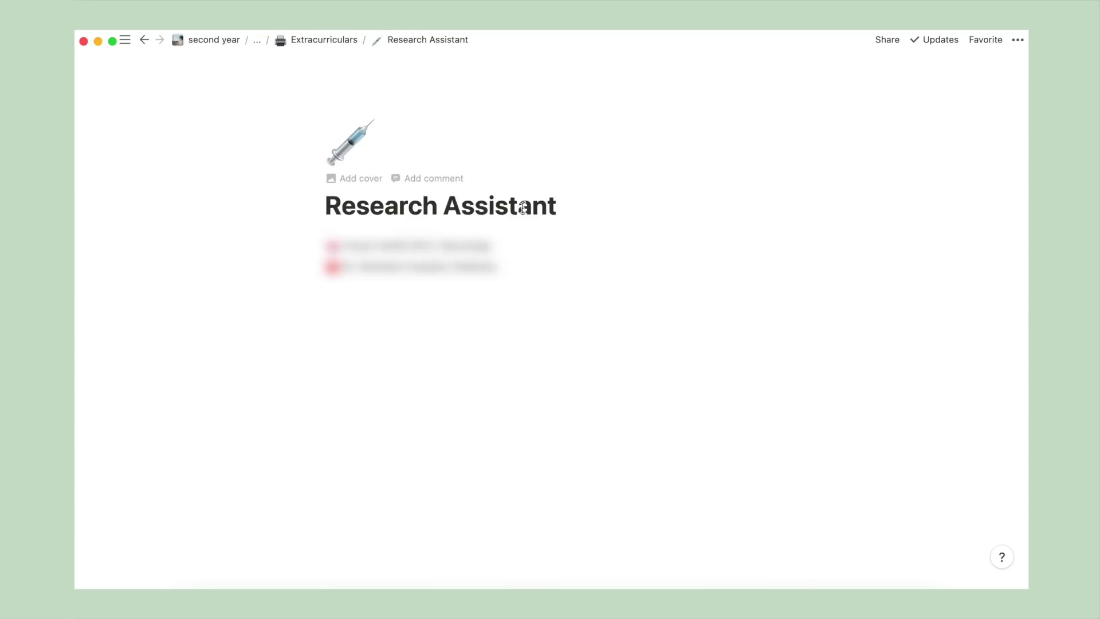
click(500, 248)
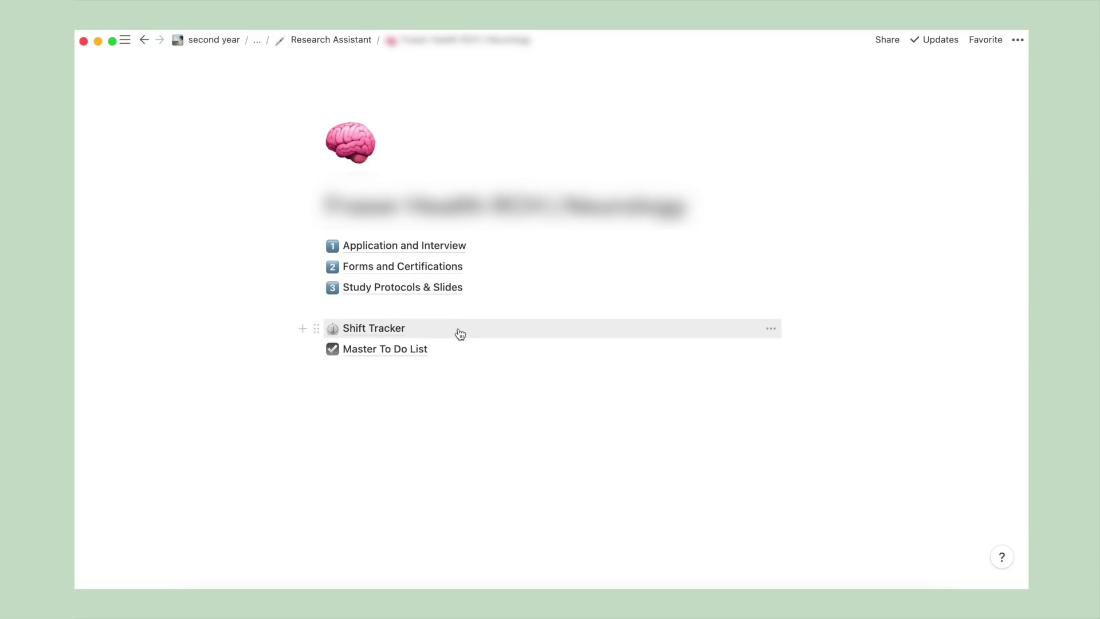
click(337, 40)
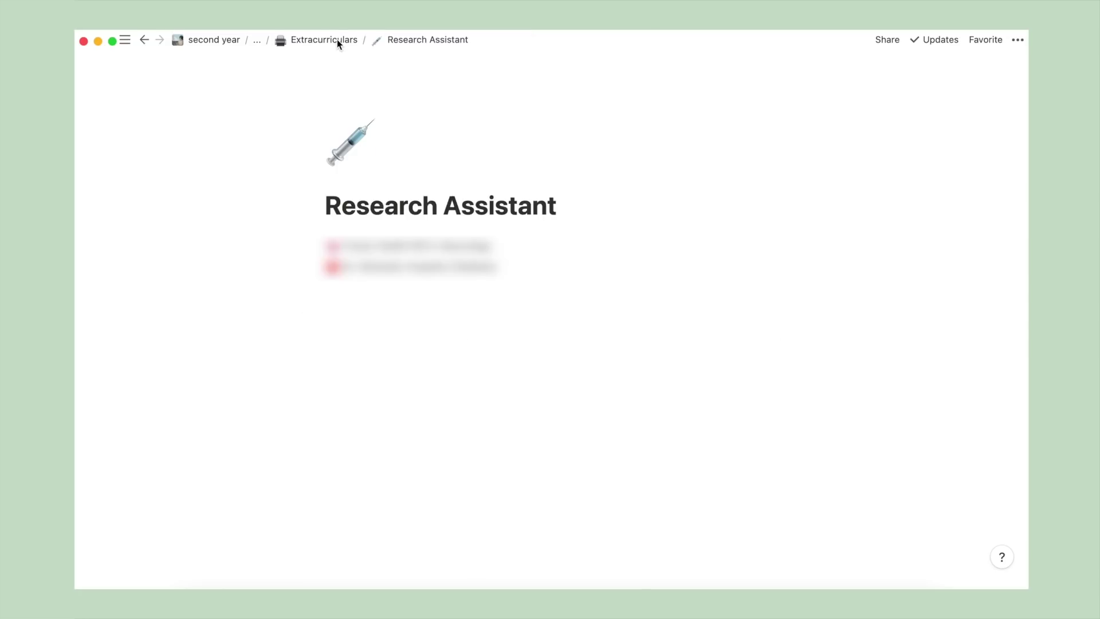
Review the Applications table on the Clubs, Jobs, Research page, then return to Extracurriculars
click(336, 39)
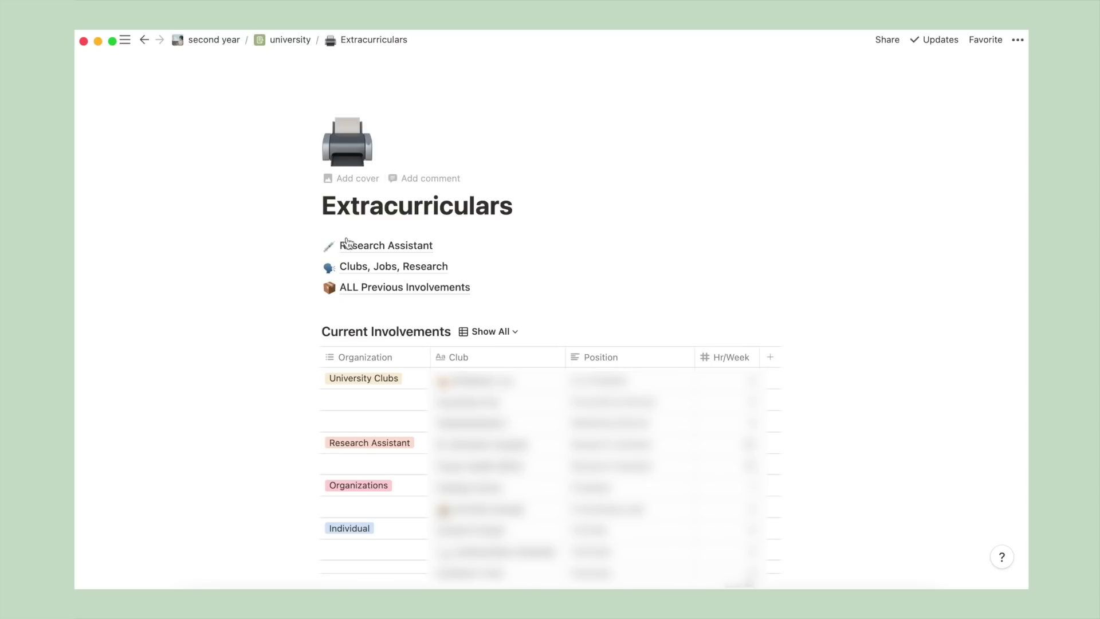
click(346, 265)
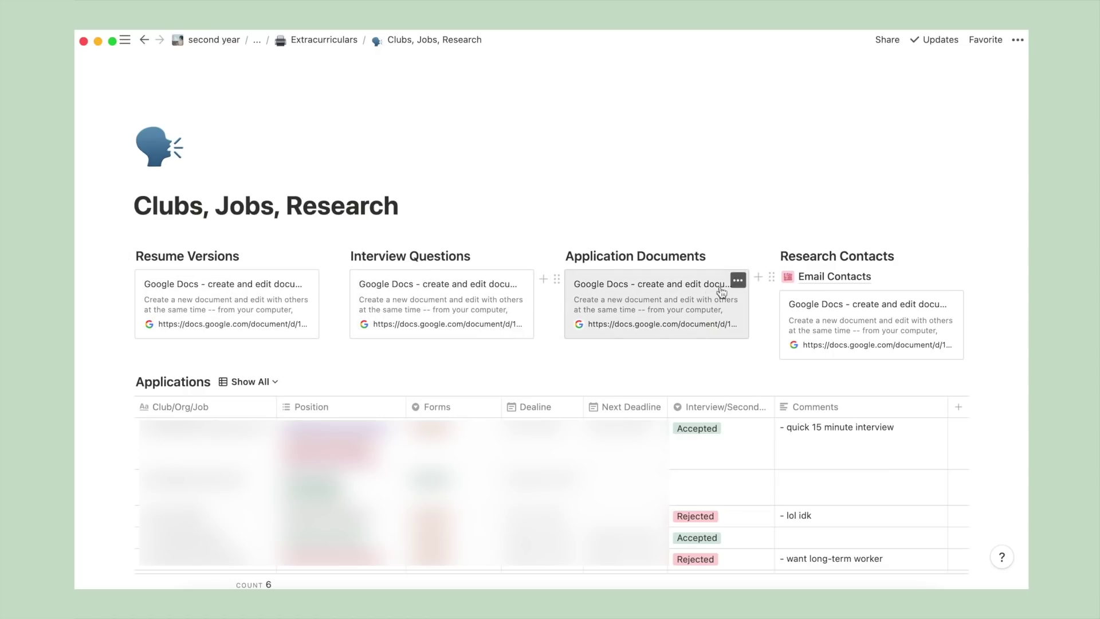
scroll(800, 315, down, 2)
scroll(800, 315, down, 3)
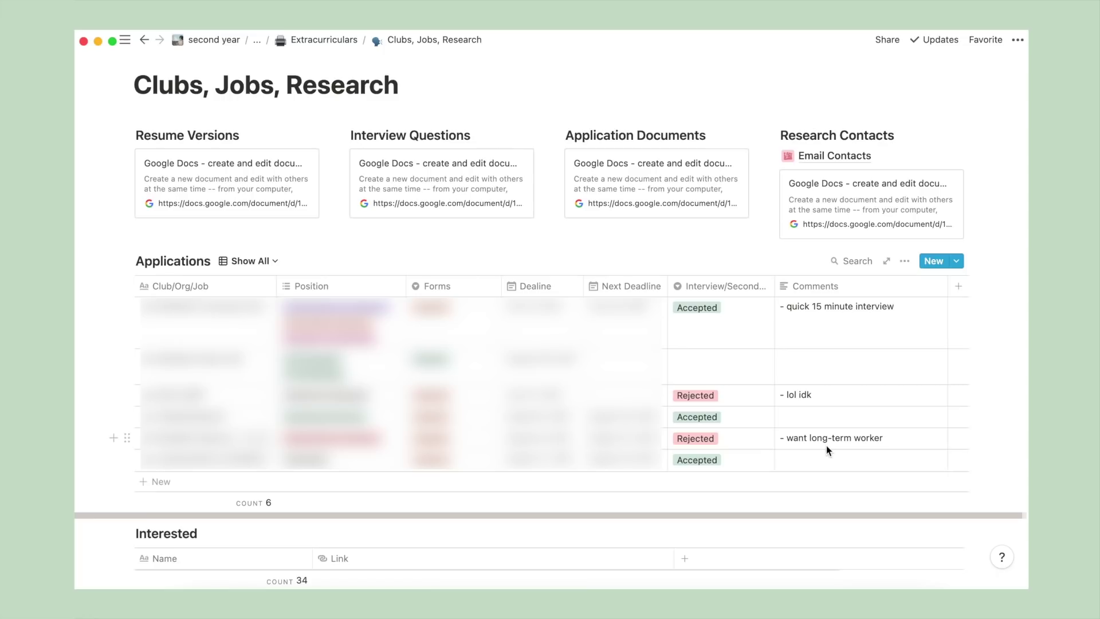
click(350, 38)
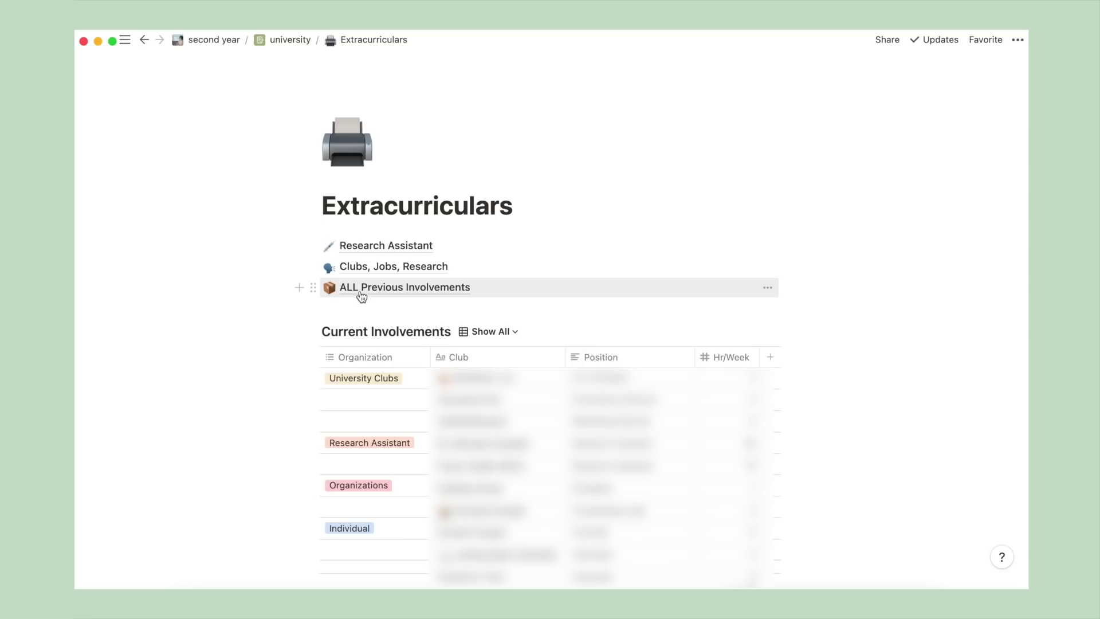
Go up to the university page and look over the Textbook PDFs page
click(299, 41)
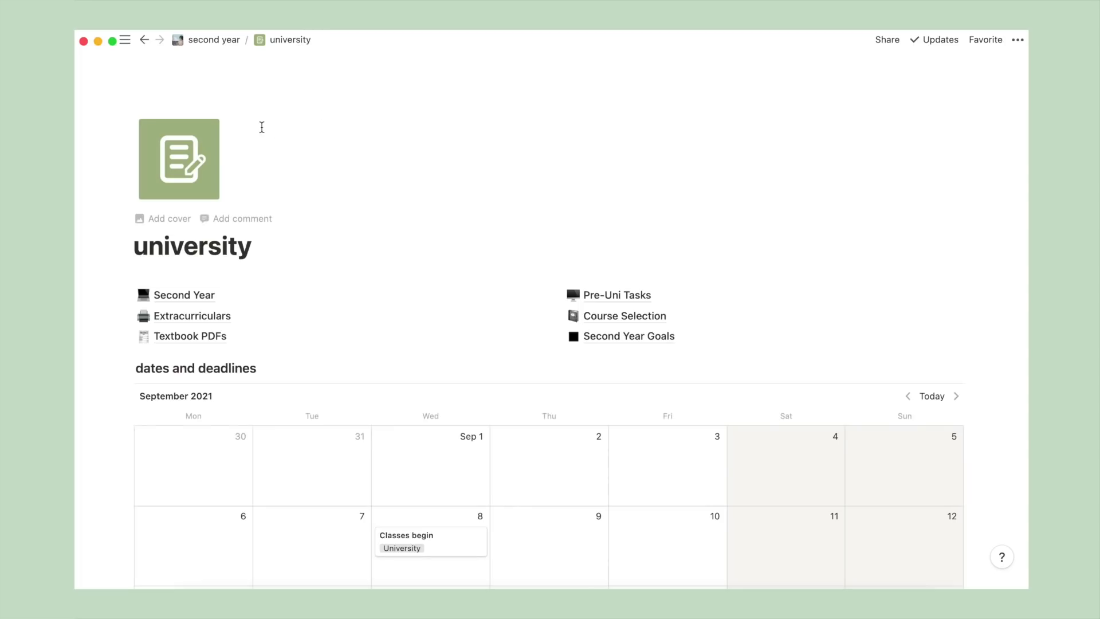
click(216, 336)
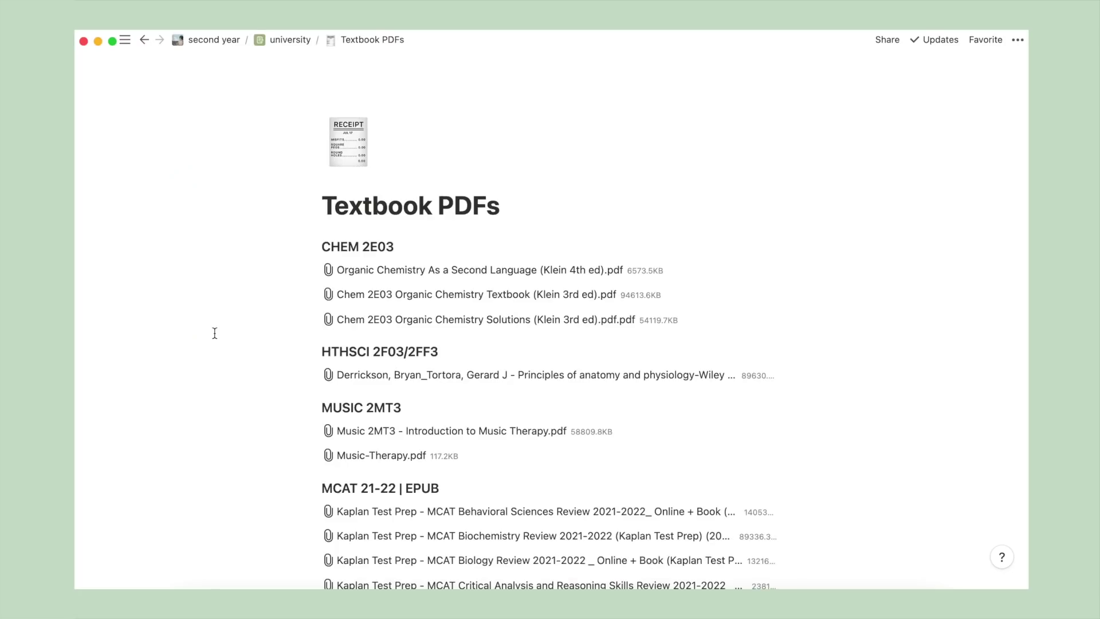
scroll(215, 333, down, 3)
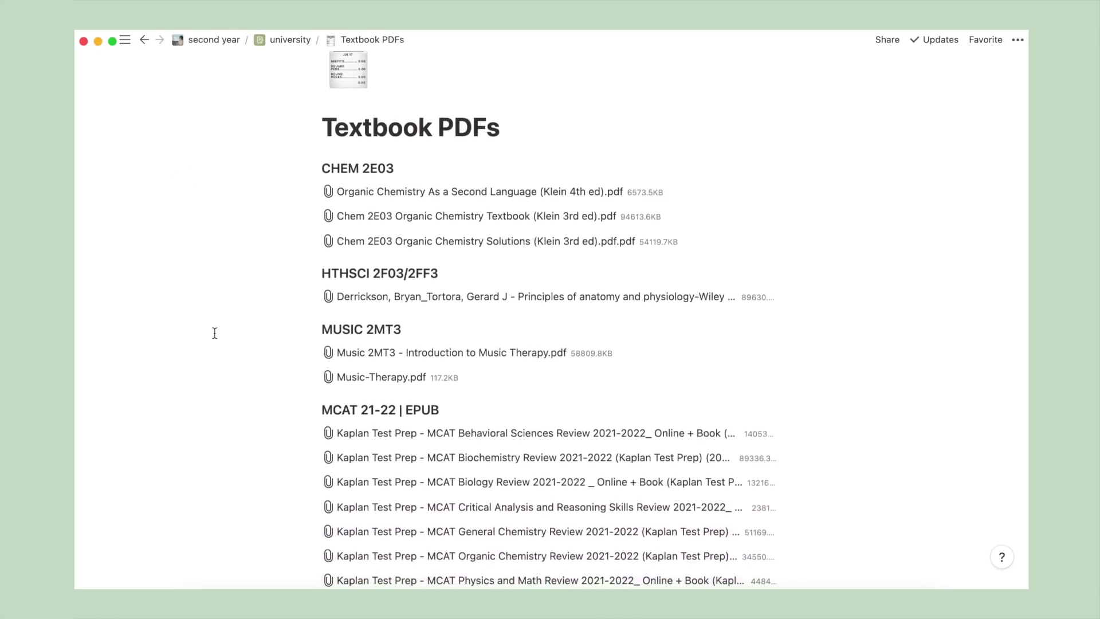
click(290, 39)
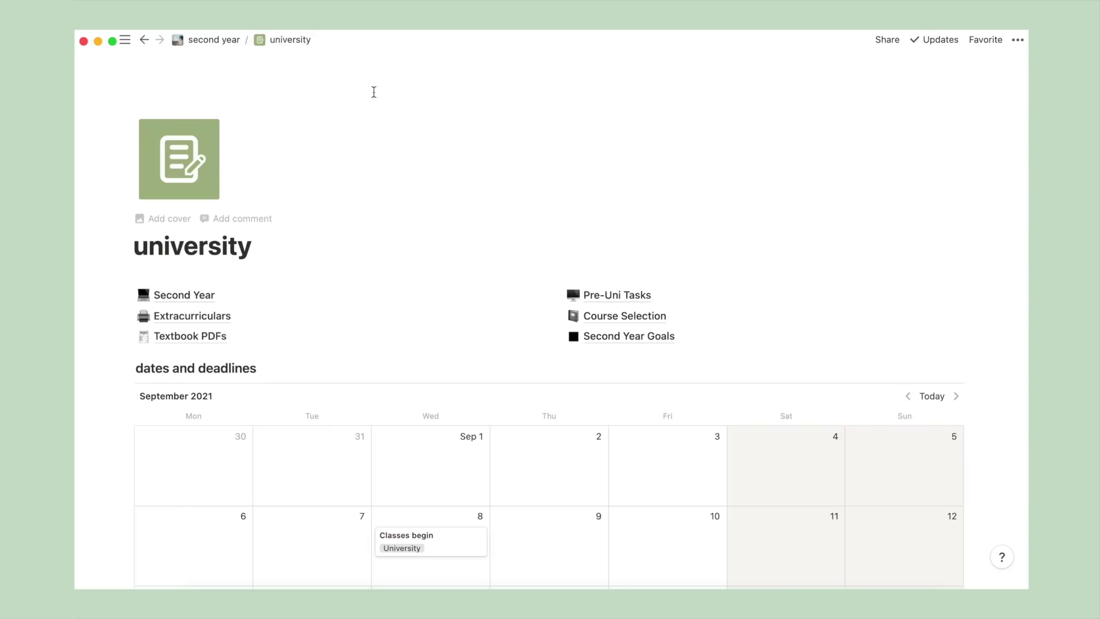
View Pre-Uni Tasks, then check Introductory Chemistry II's term in Course Selection, keeping Winter 2021
click(587, 295)
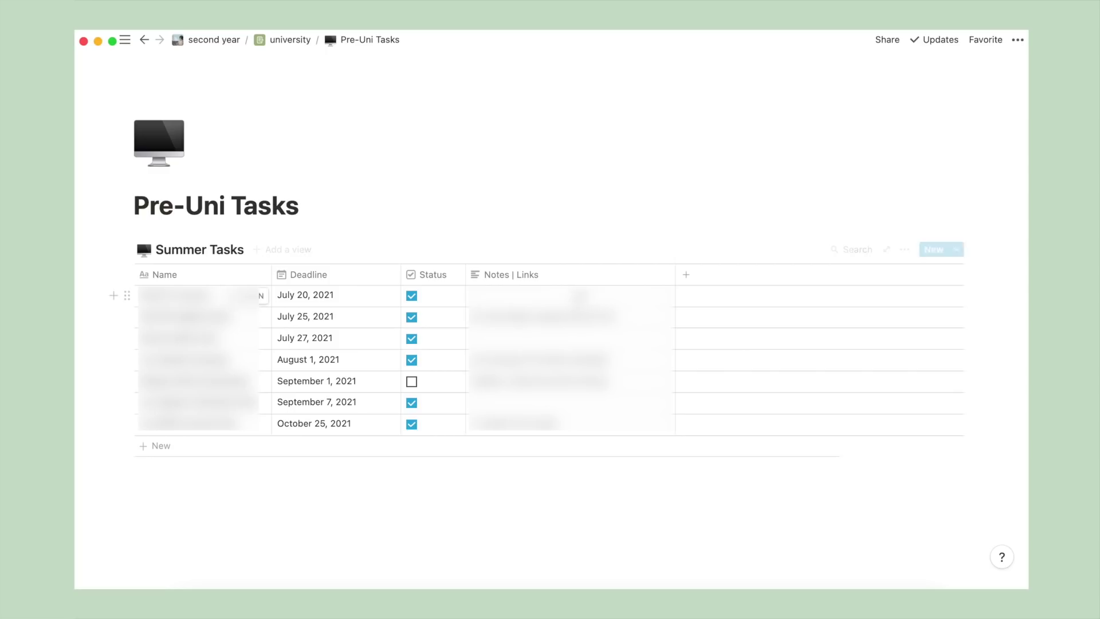
click(298, 42)
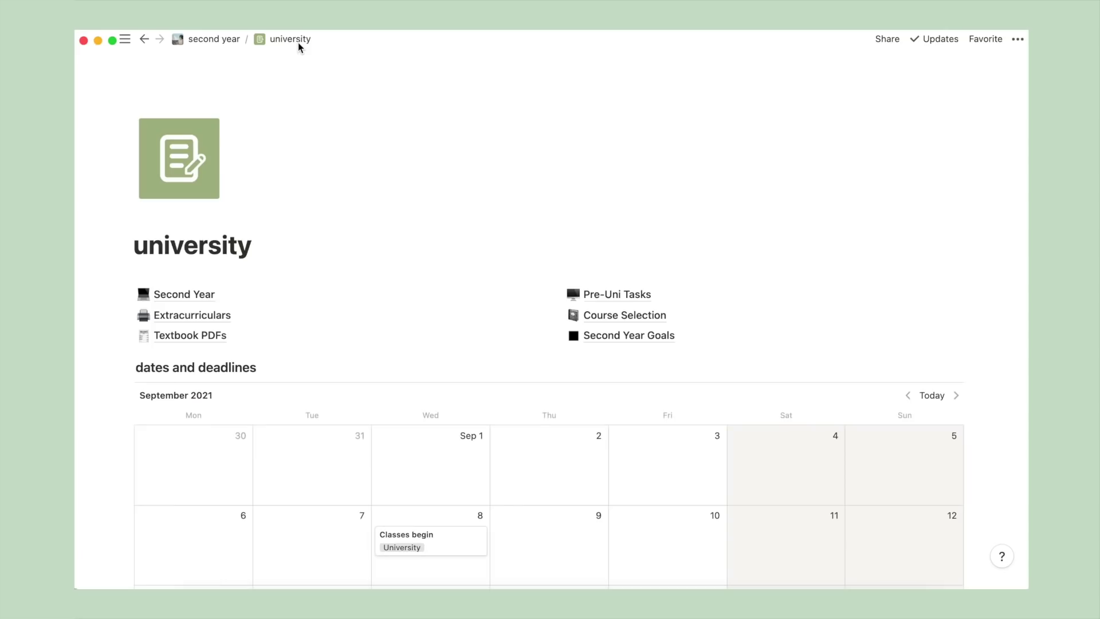
click(592, 316)
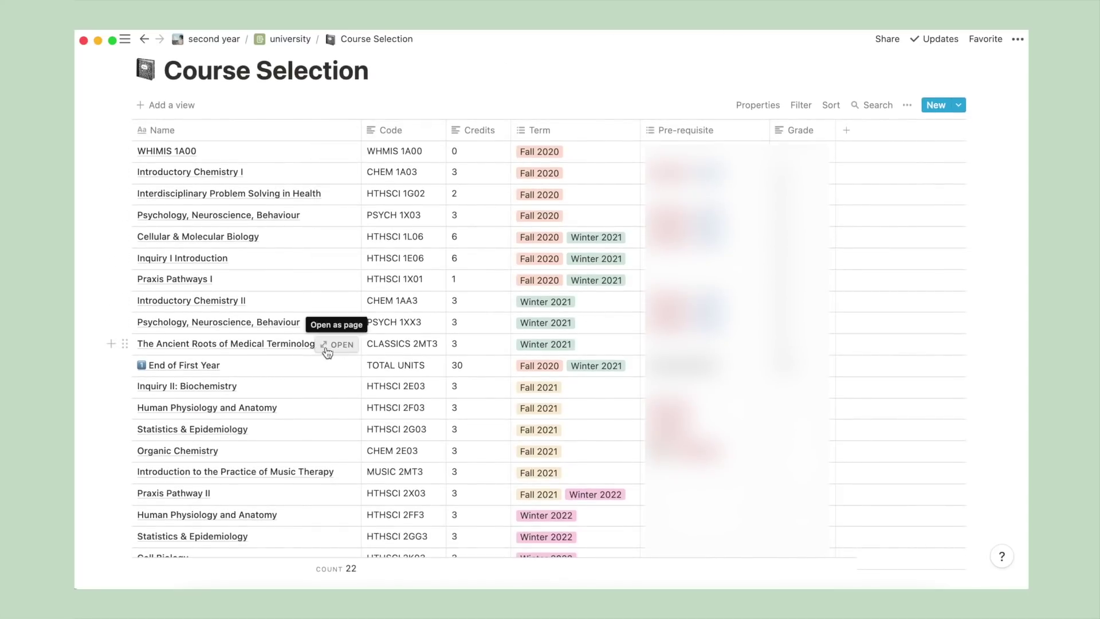
click(592, 296)
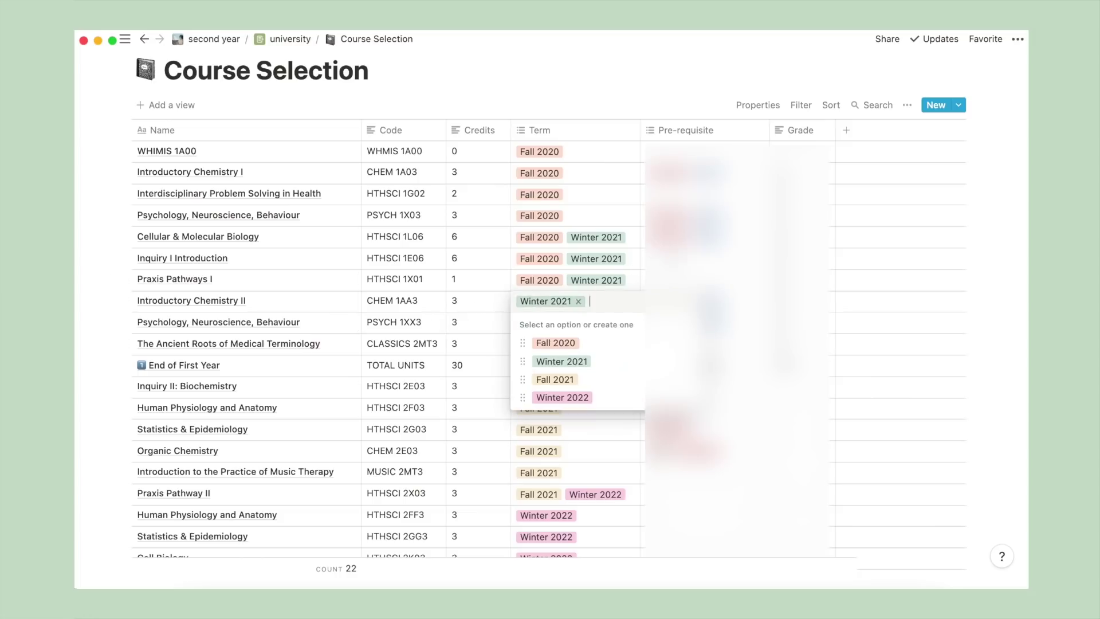
key(Escape)
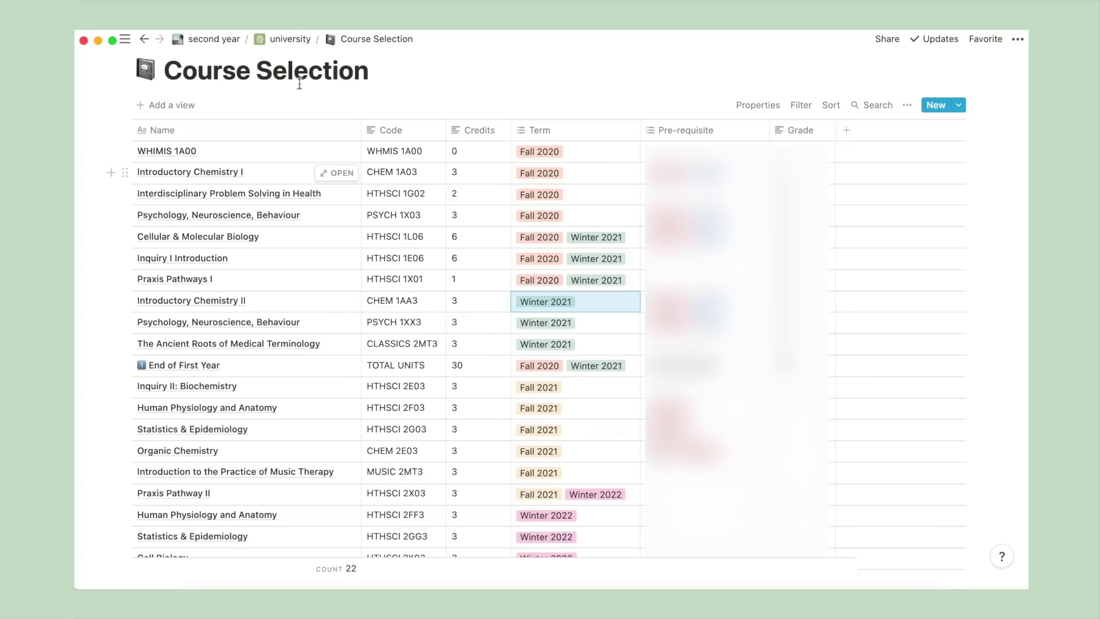
click(266, 43)
Go to the social media page and view the YT Rate Card and Payment Processing page
click(222, 40)
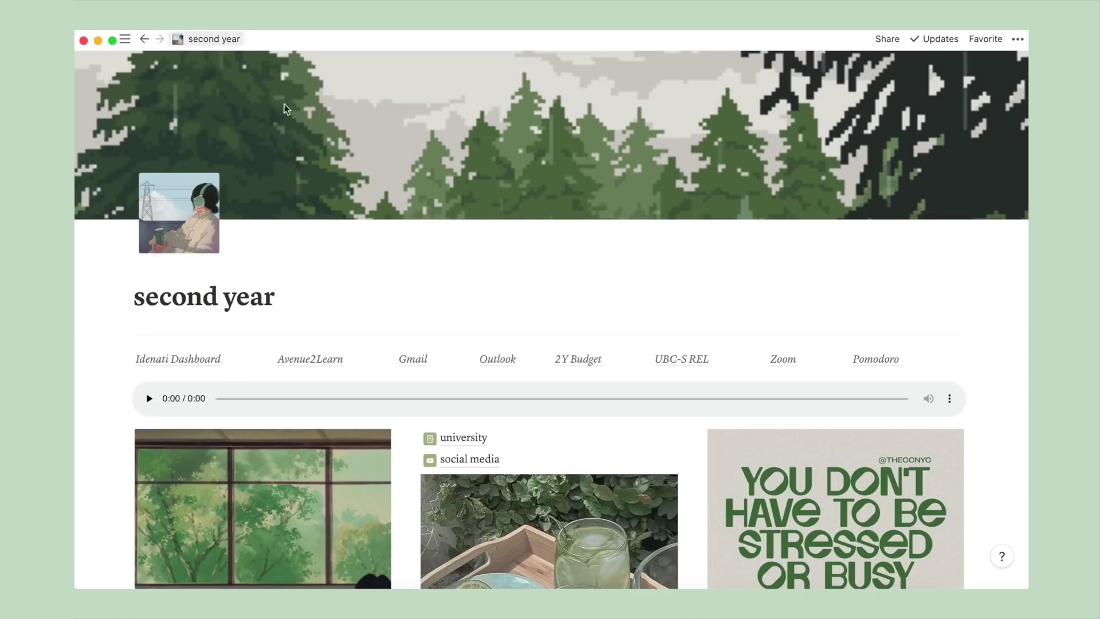
scroll(442, 291, down, 3)
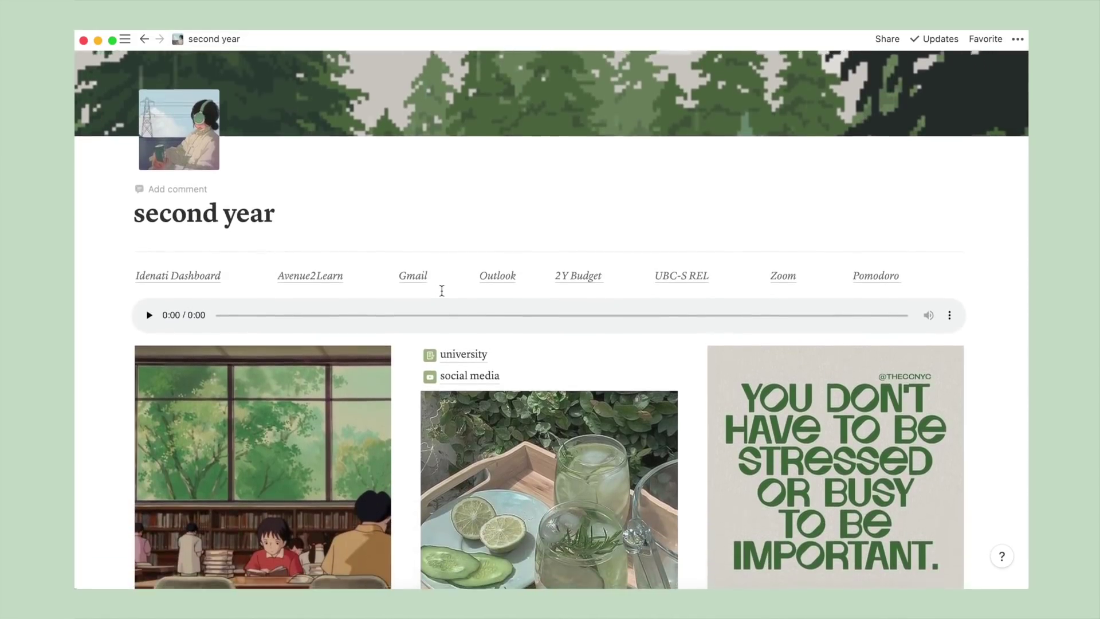
scroll(442, 290, down, 1)
click(445, 351)
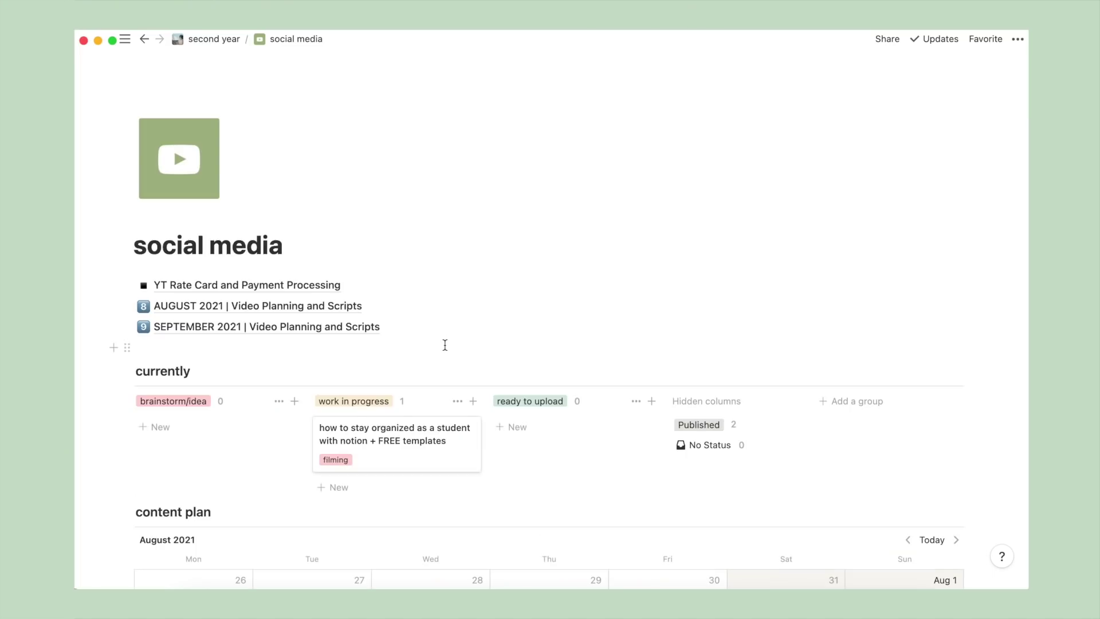
click(325, 285)
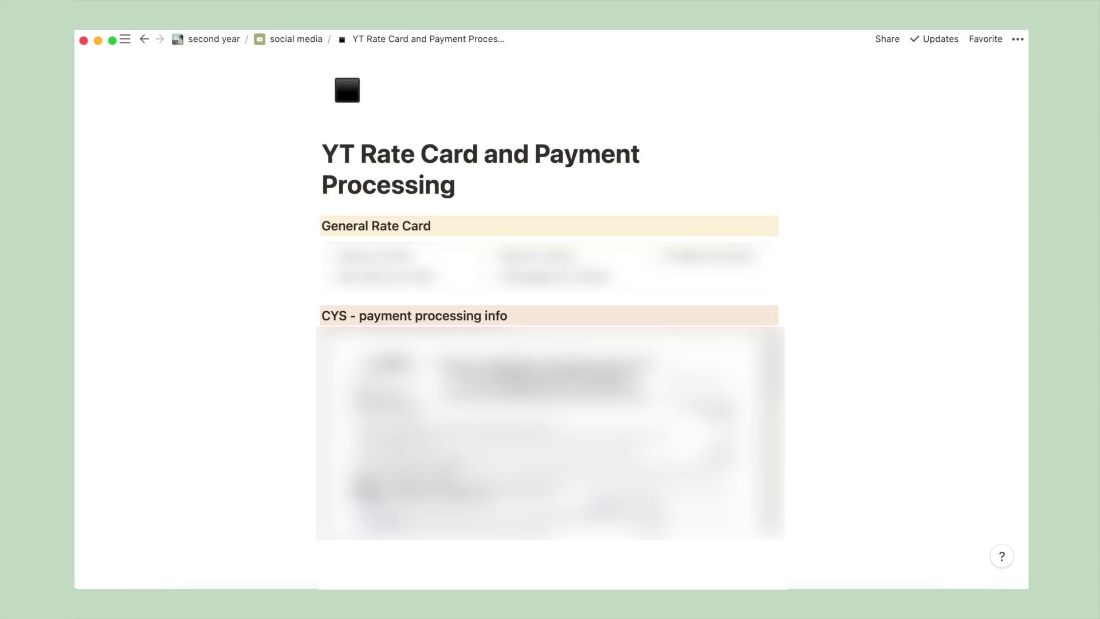
click(298, 39)
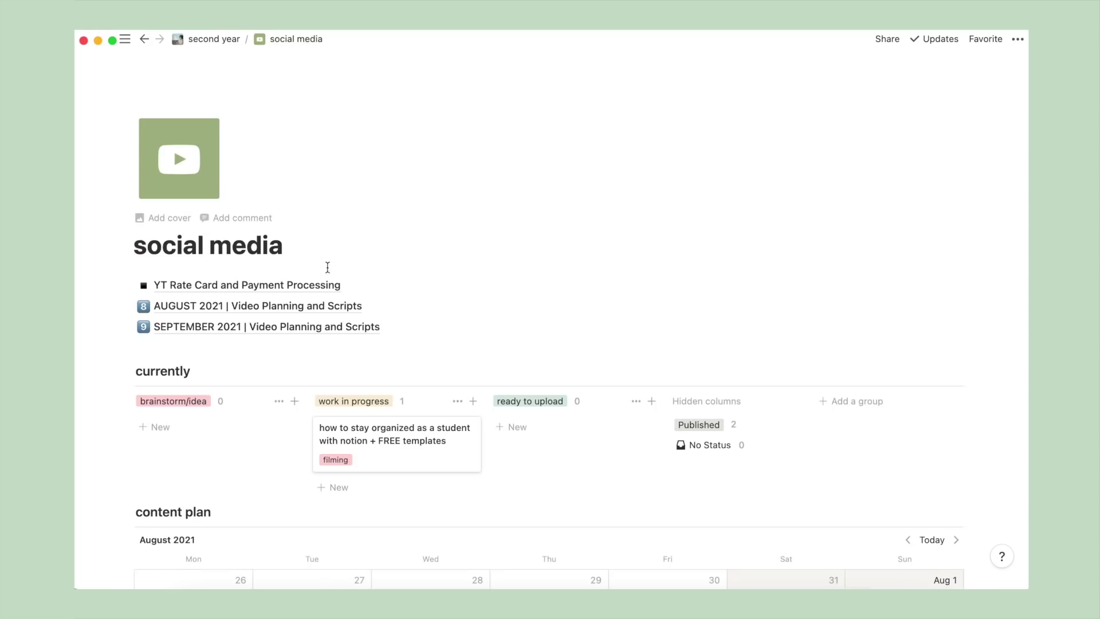
Browse the AUGUST 2021 video planning page, expanding the first and second video scripts
click(316, 309)
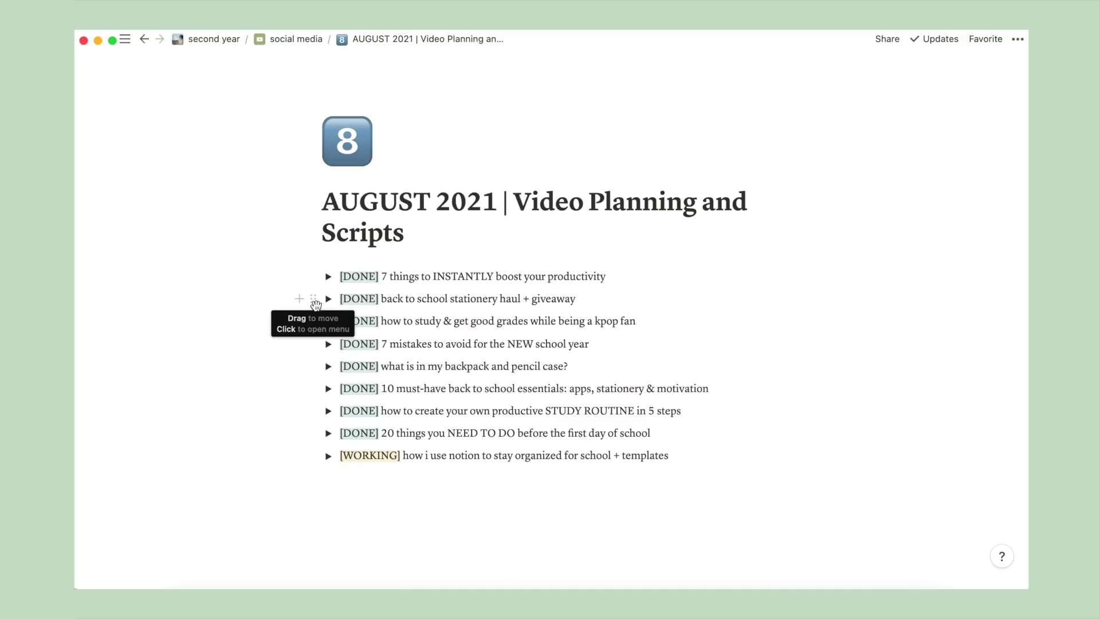
click(328, 277)
click(329, 277)
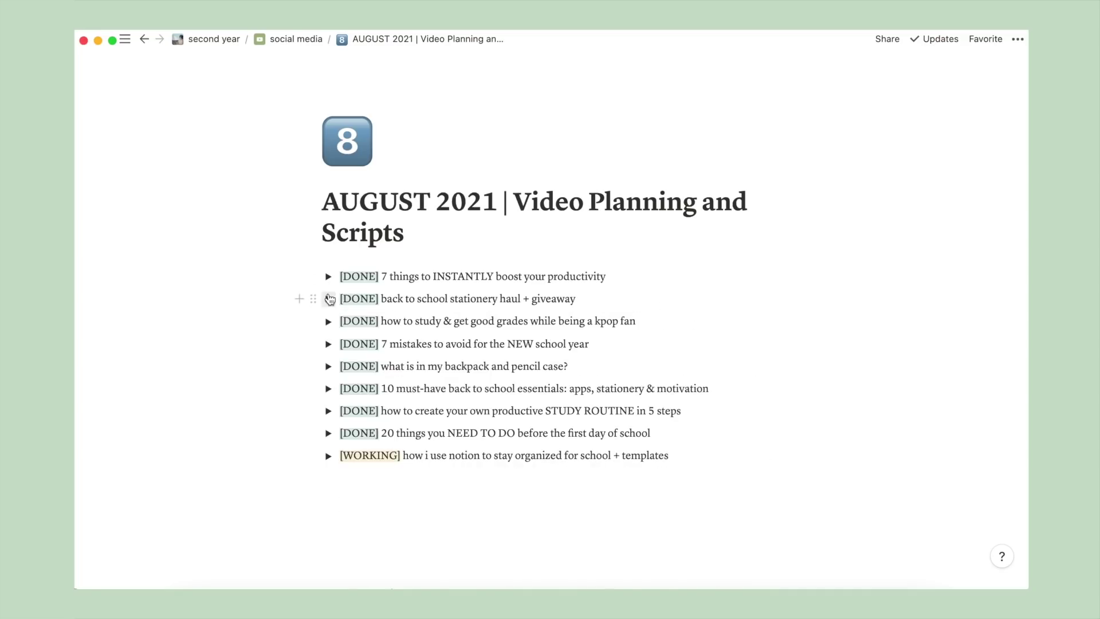
click(329, 299)
click(298, 39)
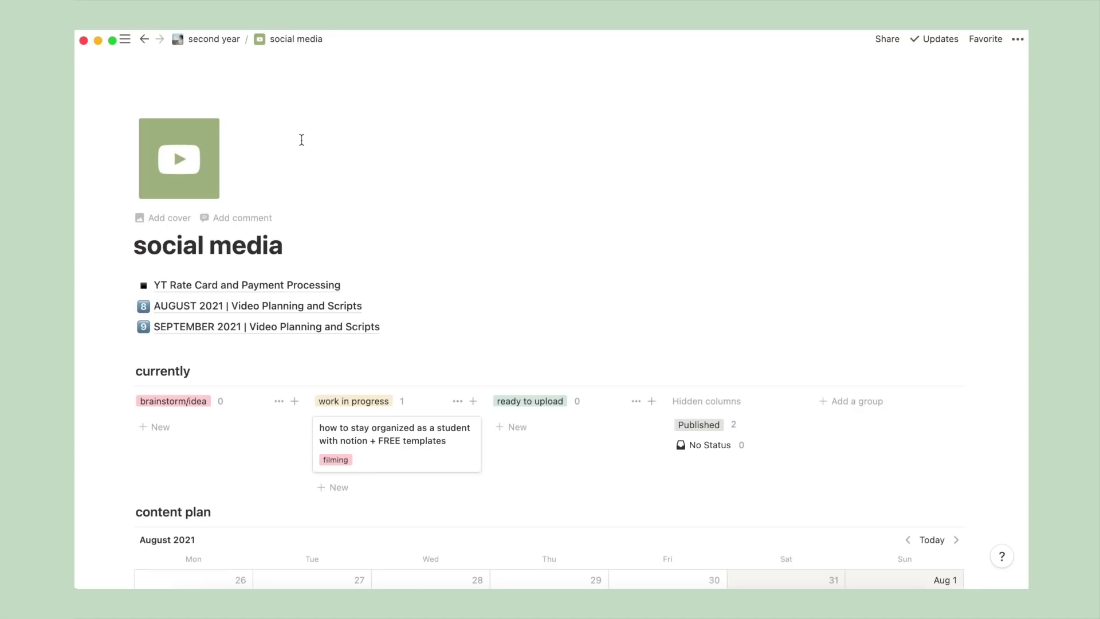
Retag the work-in-progress video card from filming to editing
click(401, 452)
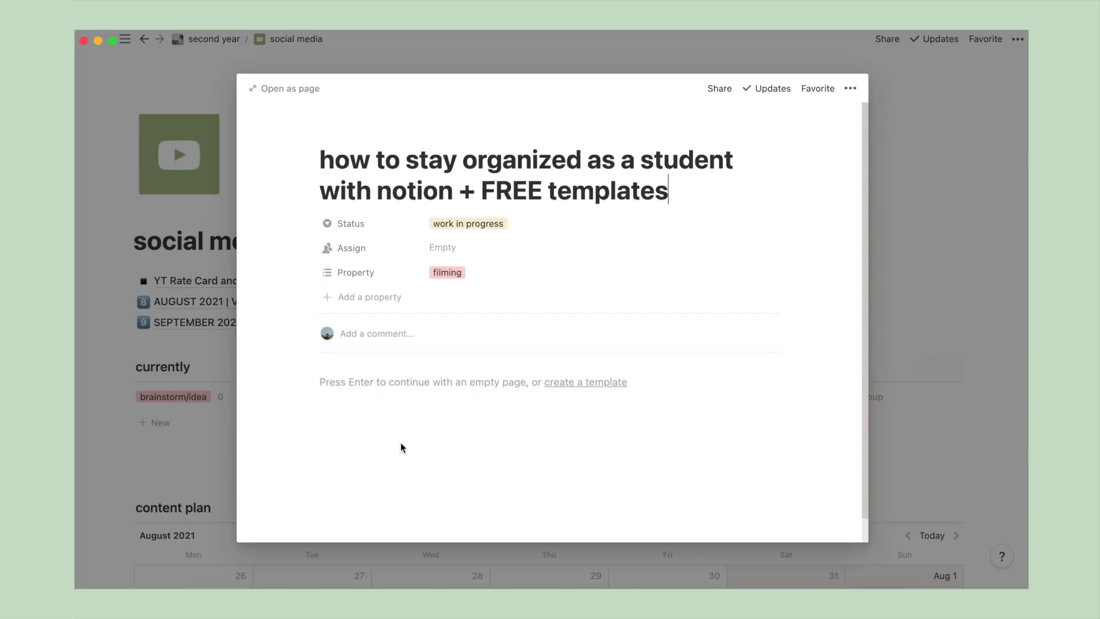
click(483, 274)
click(463, 350)
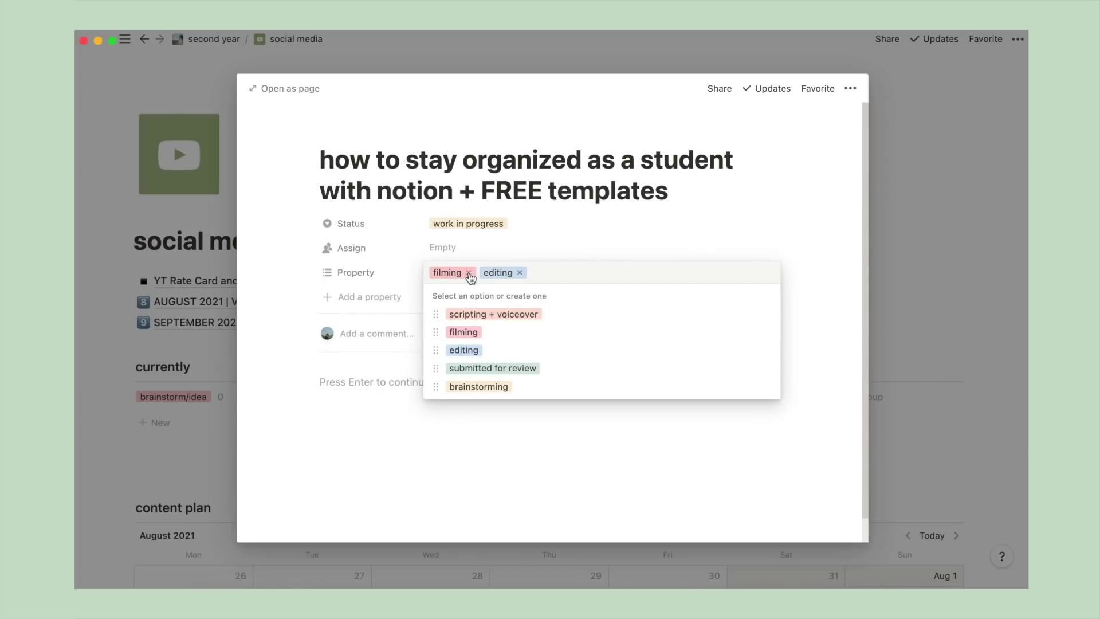
click(469, 273)
click(427, 459)
click(904, 337)
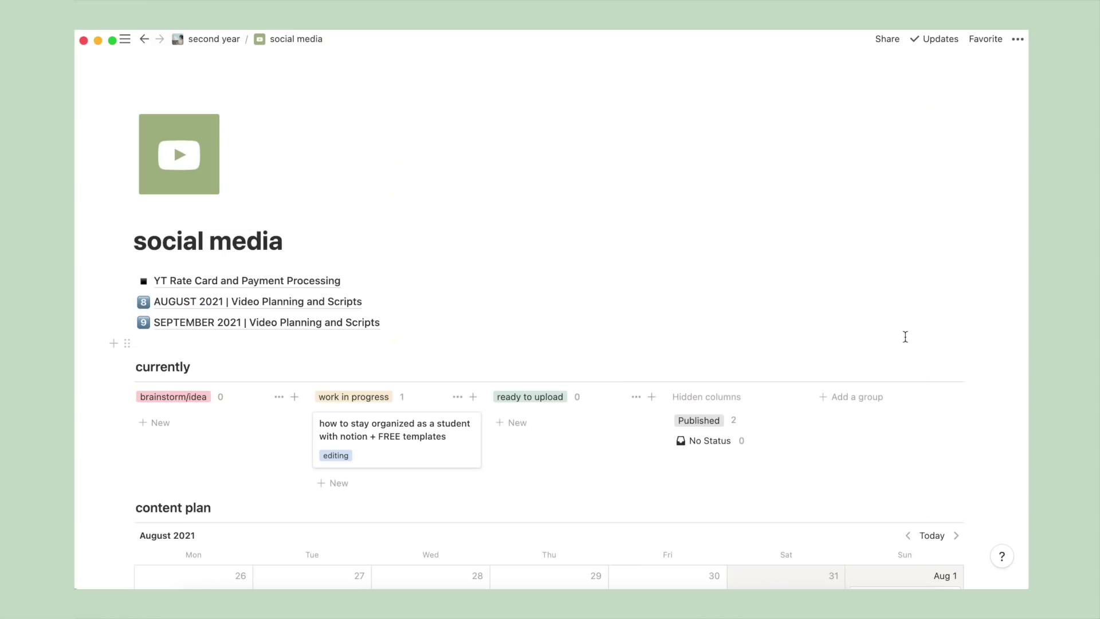
Scroll through the social media page, then return to the second year page
scroll(904, 337, down, 6)
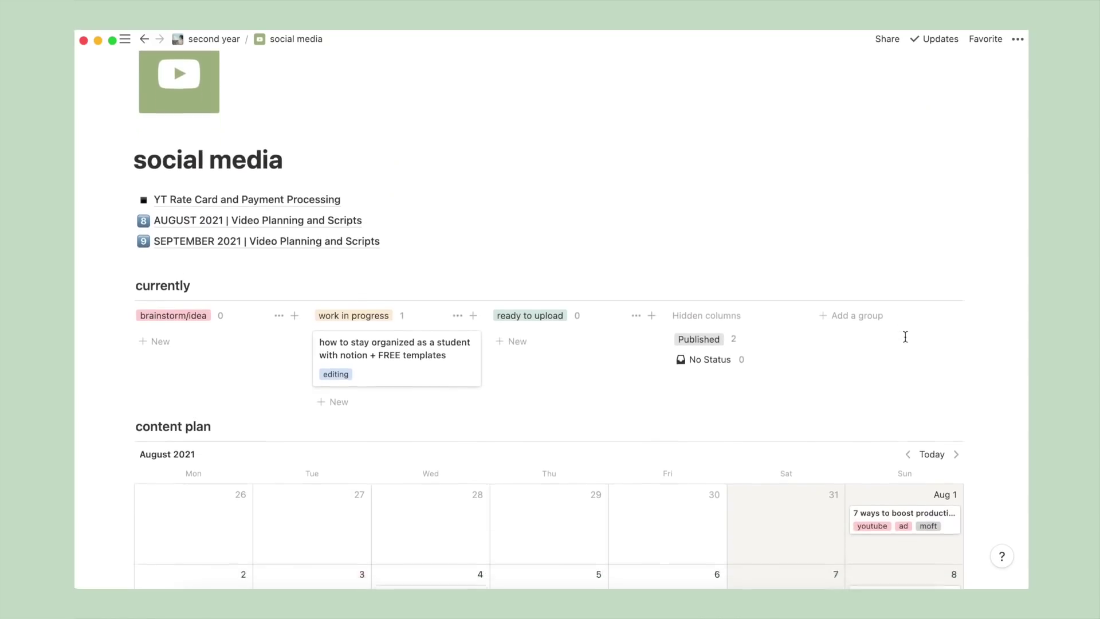
scroll(905, 337, down, 9)
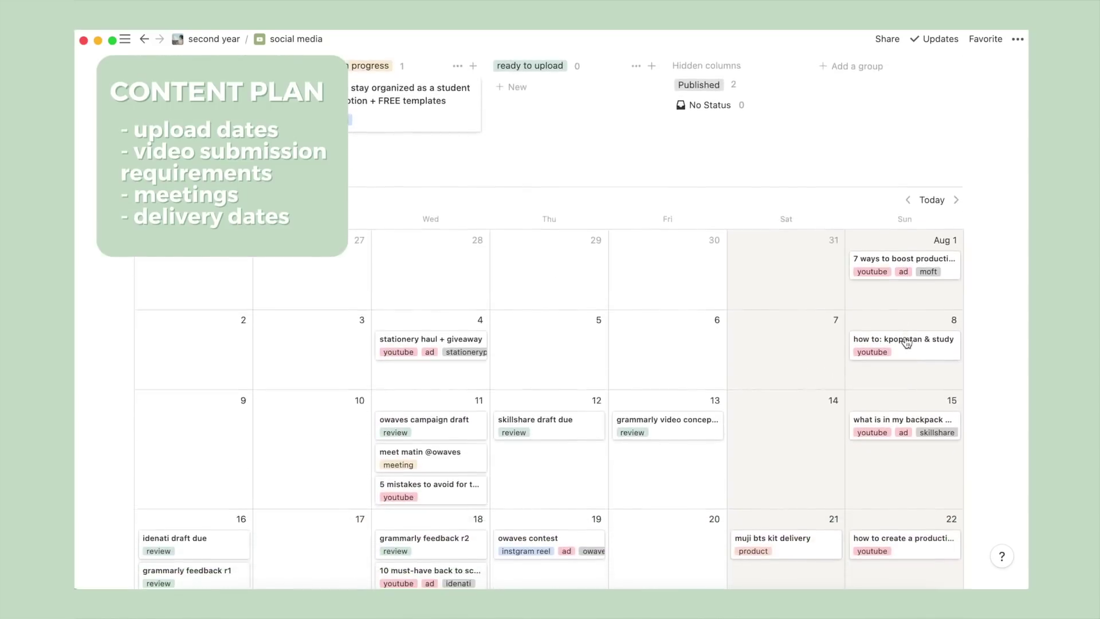
scroll(906, 342, down, 2)
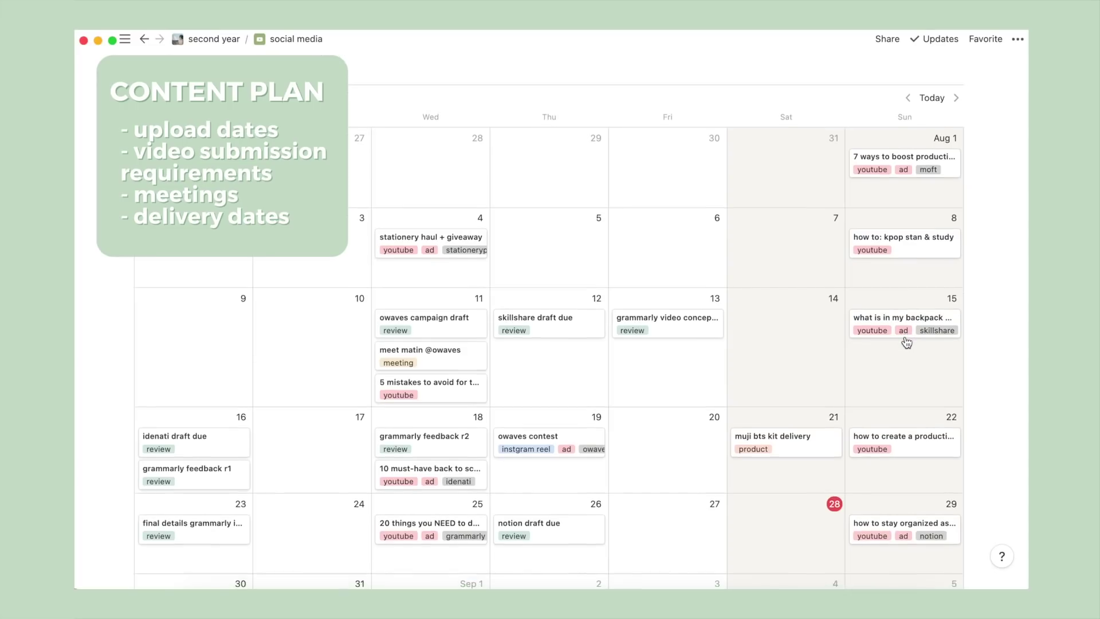
scroll(905, 336, up, 1)
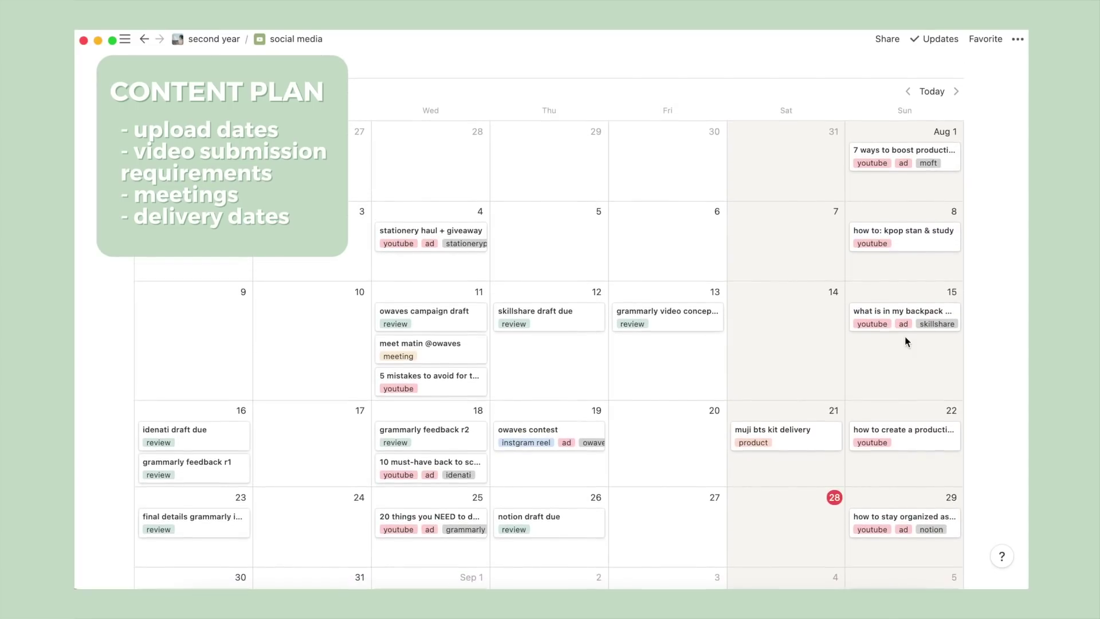
click(208, 39)
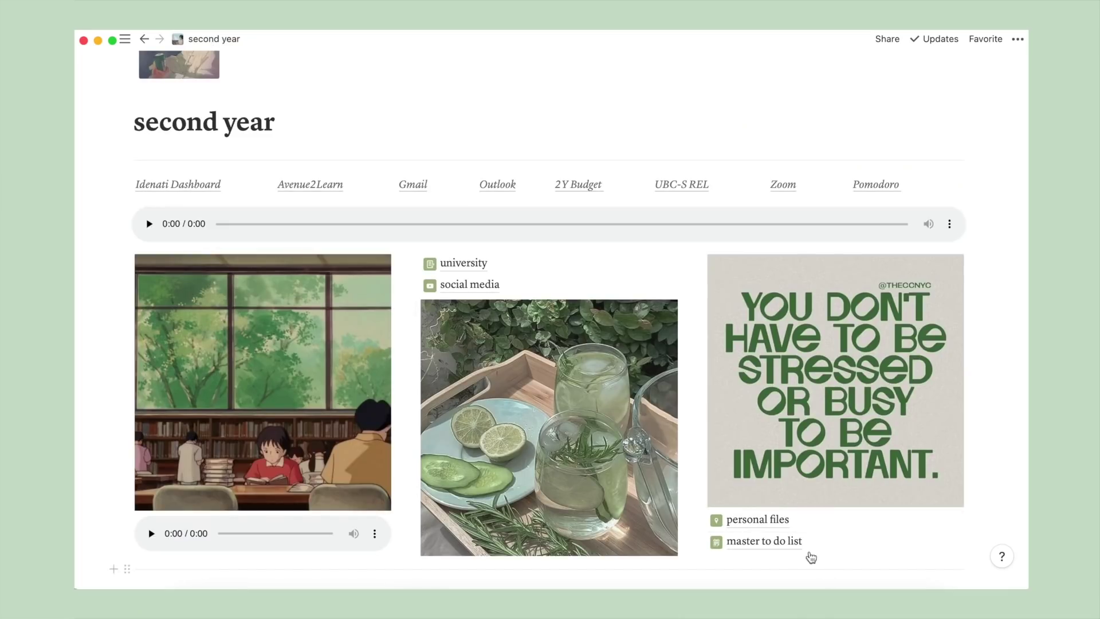
click(776, 520)
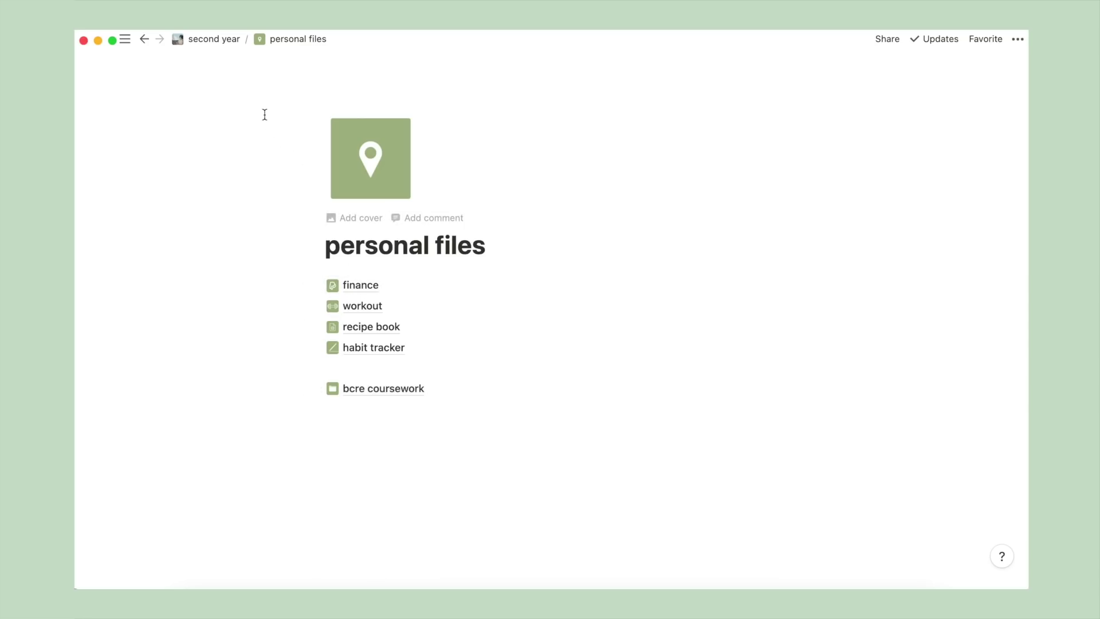
click(221, 42)
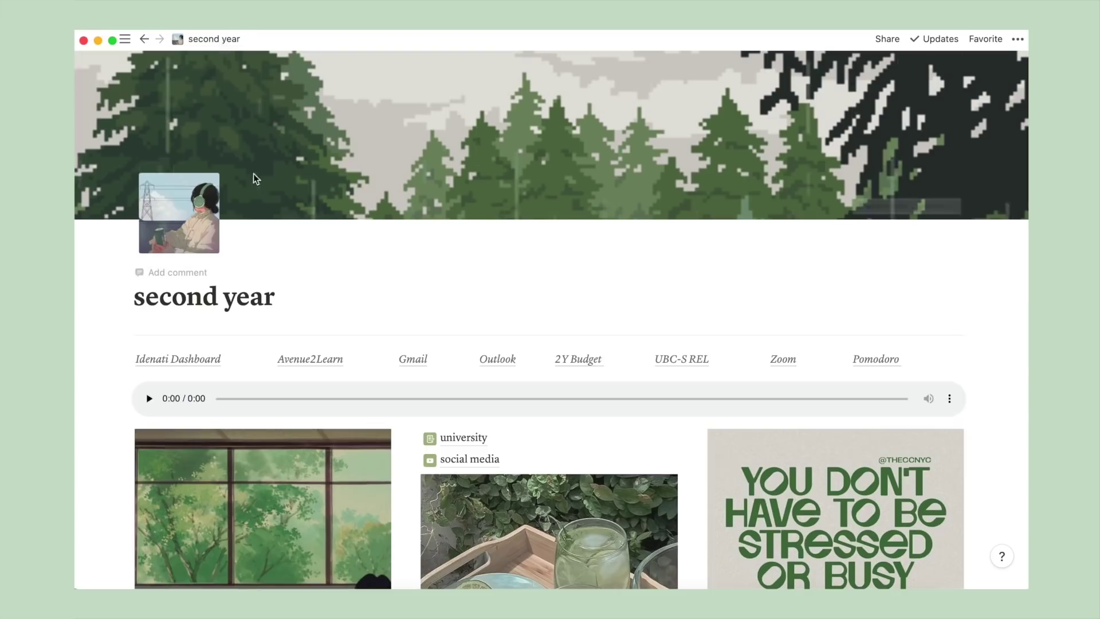
scroll(258, 226, down, 3)
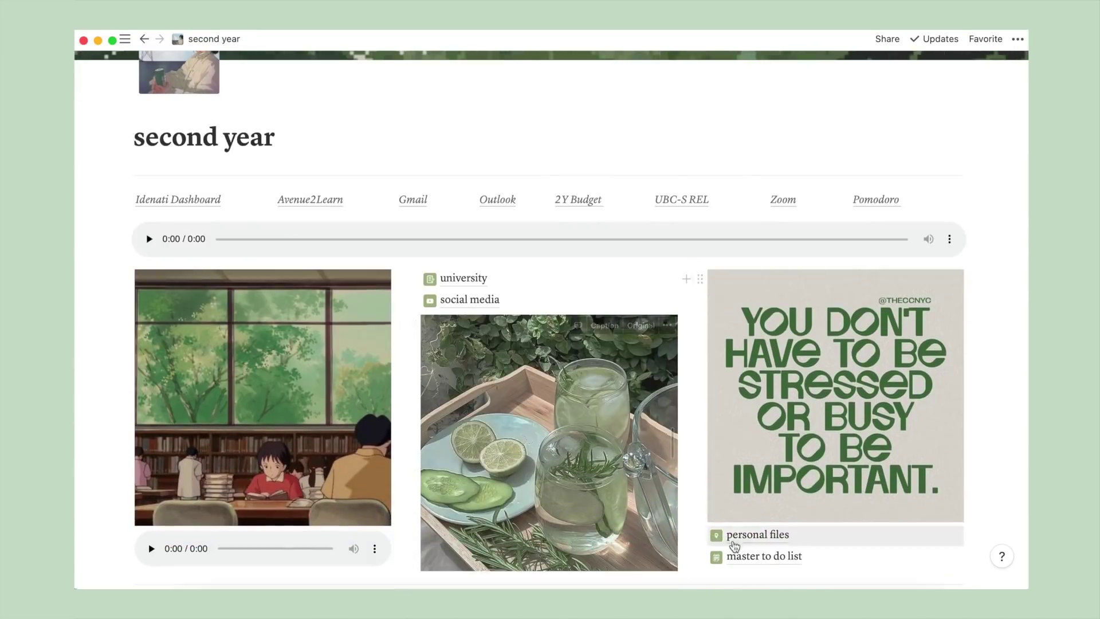
Open the master to do list from the second year page, then its weekly plan template
click(733, 554)
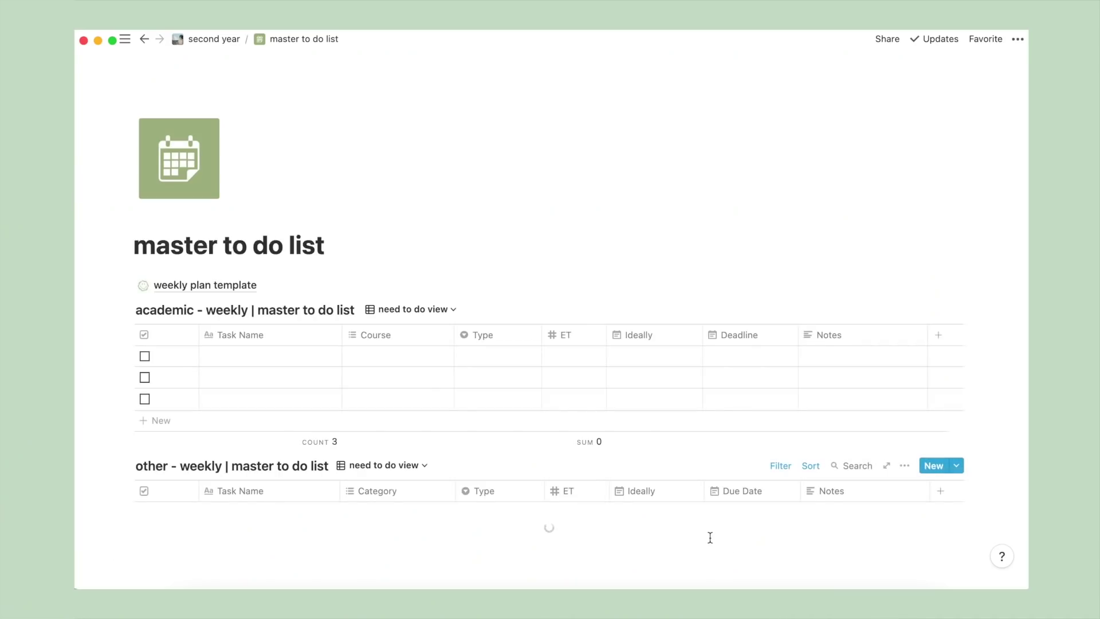
scroll(707, 541, down, 1)
scroll(709, 541, down, 1)
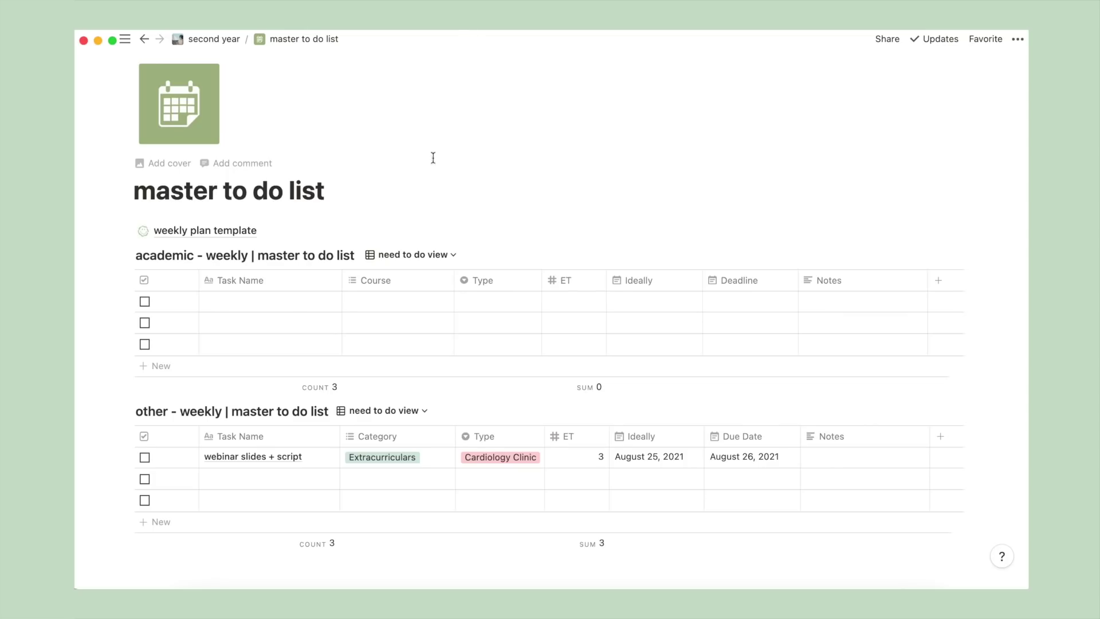
click(231, 231)
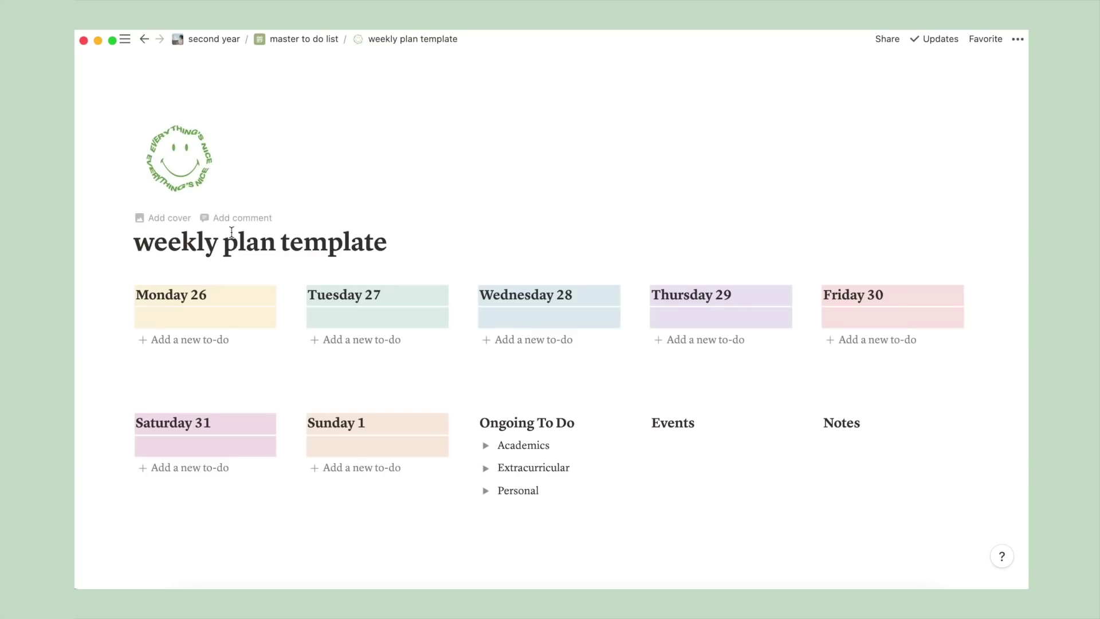
click(301, 38)
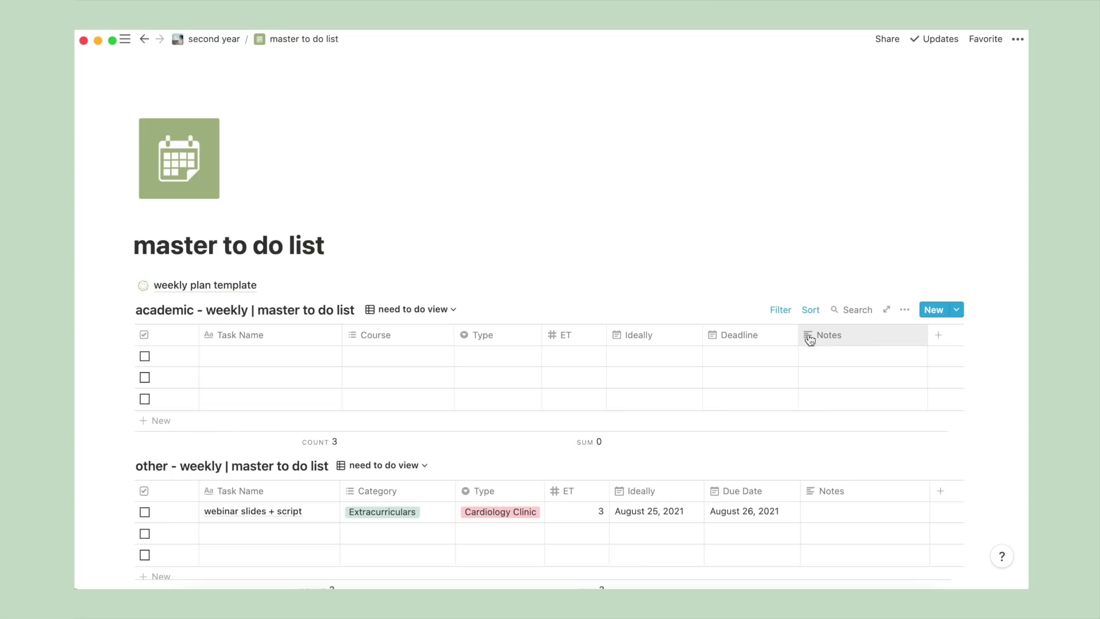
Enter 'read orgo syllabus' as the task name in the first academic row
click(282, 356)
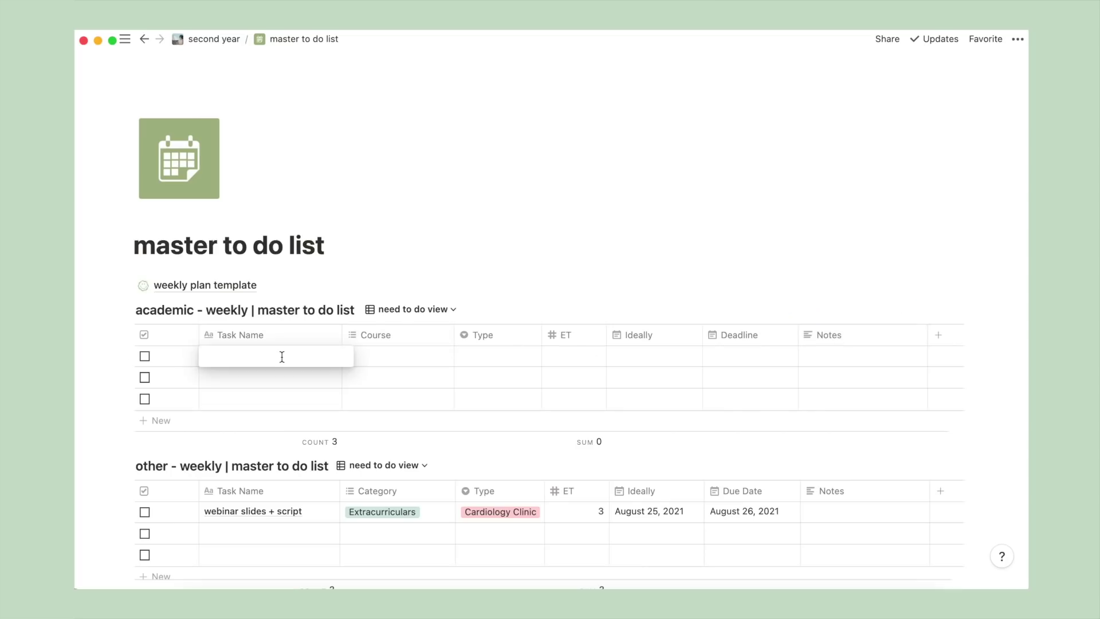
text(read org)
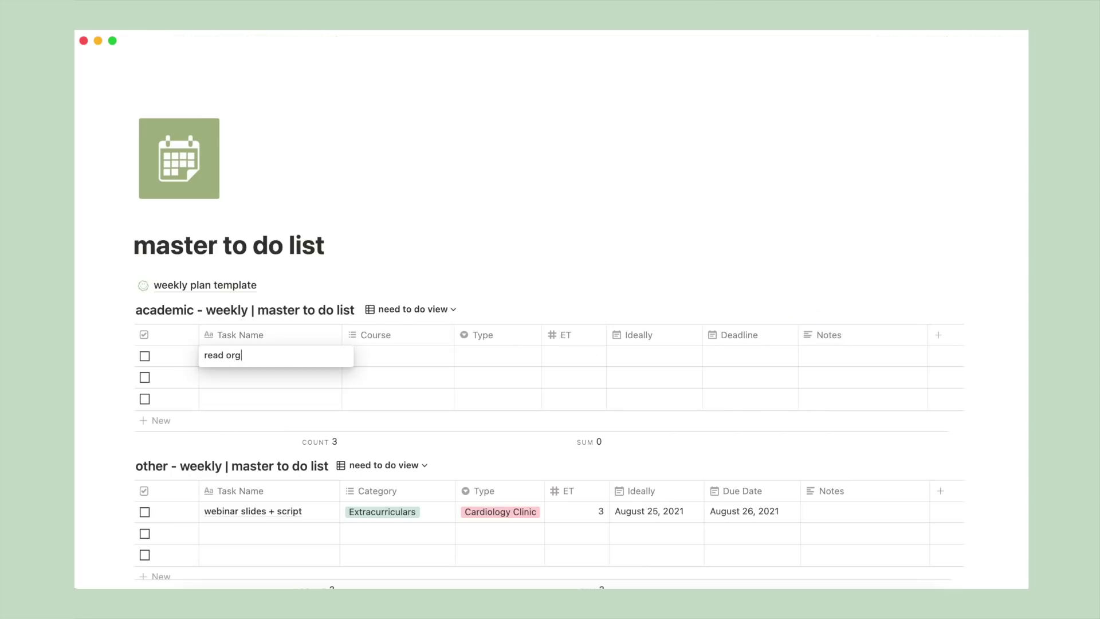
text(o syllabus)
key(Escape)
Set the task's Course to CHEM 2E03 and its Type to Assignment
click(390, 352)
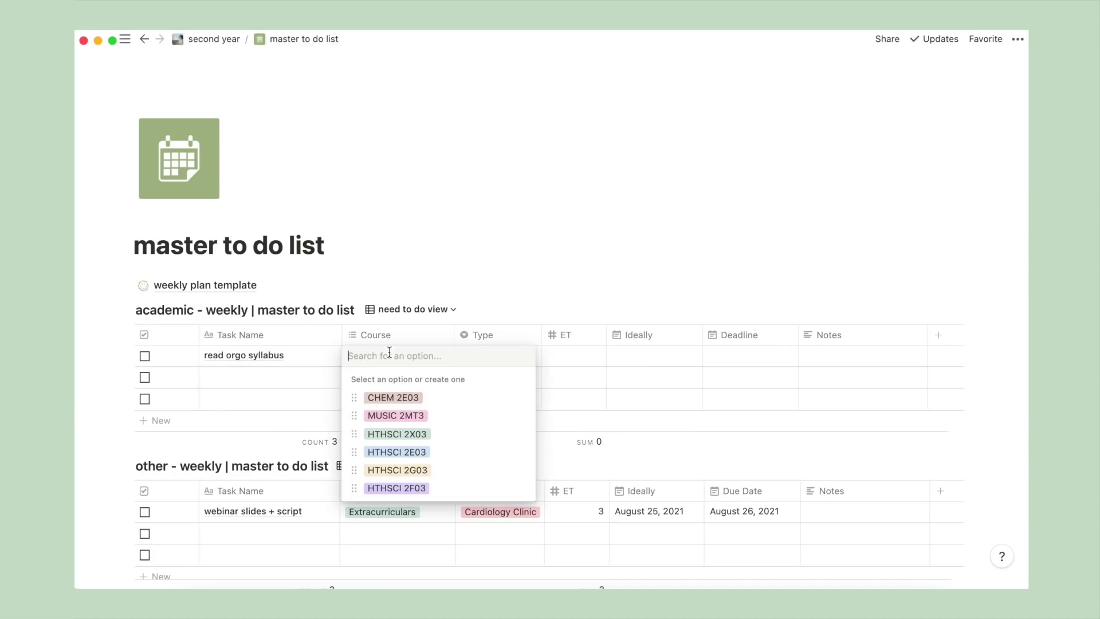
click(394, 396)
key(Escape)
click(494, 354)
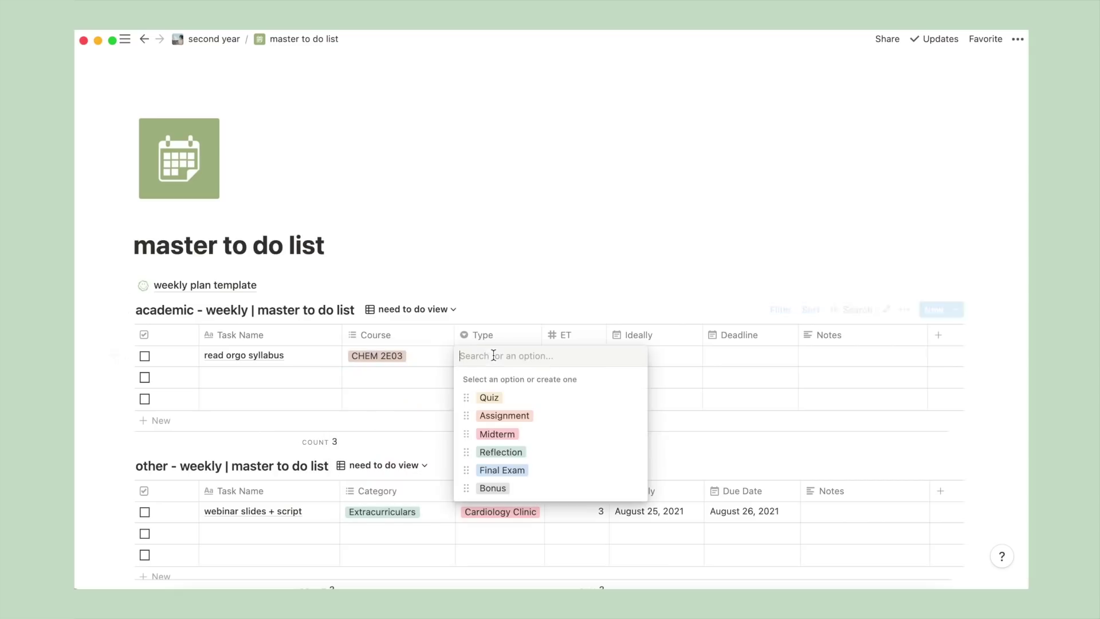
click(499, 417)
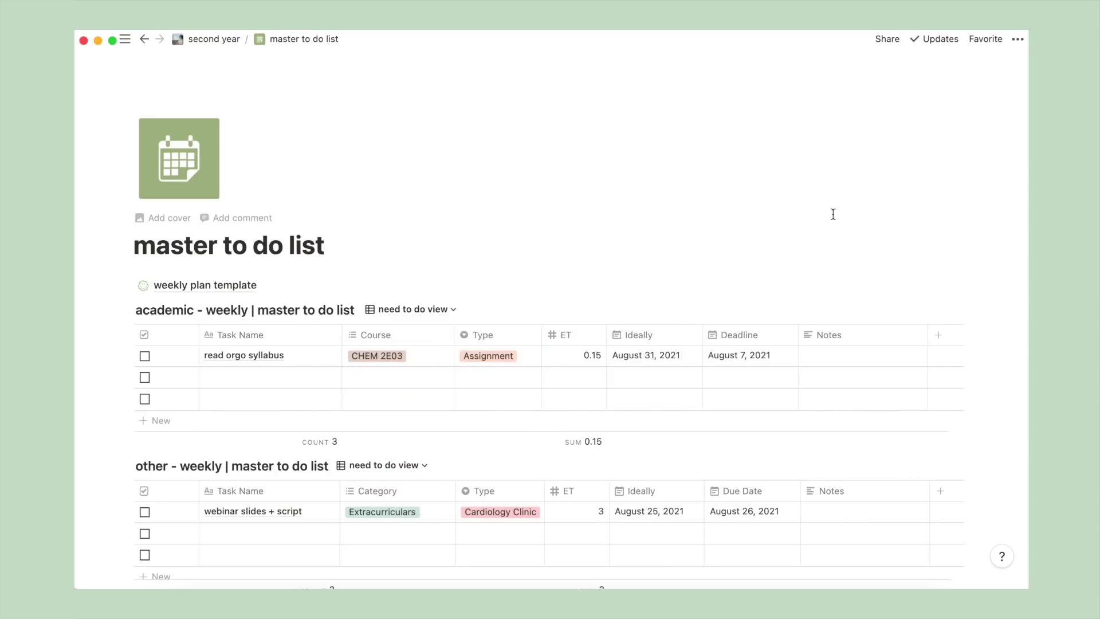
Check off 'read orgo syllabus' and switch the academic table to the done view, reviewing its filter
click(145, 355)
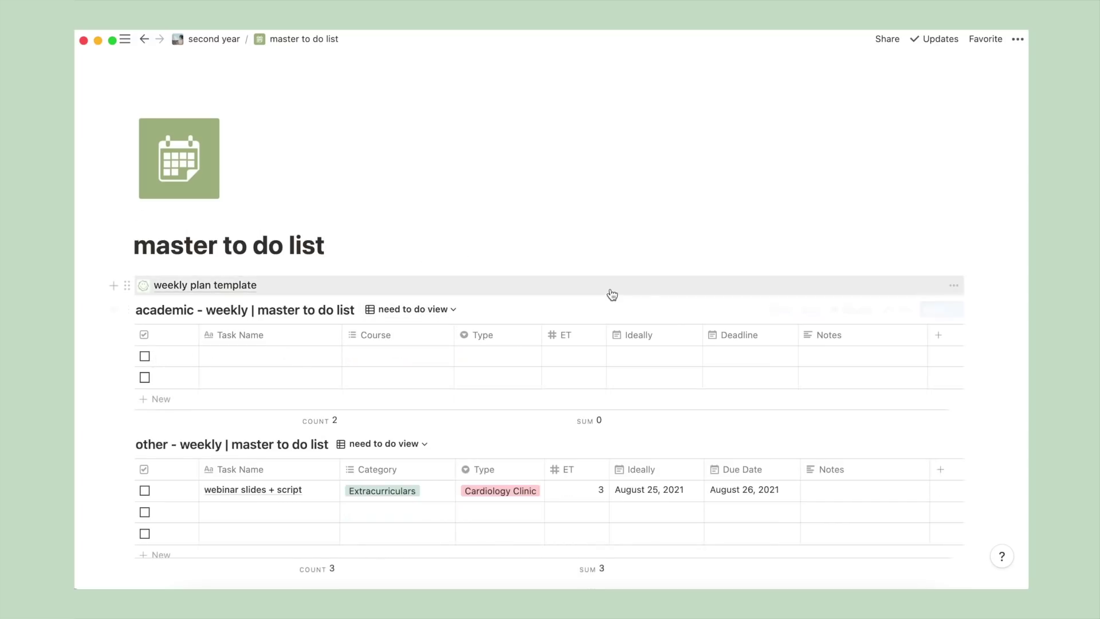
click(785, 312)
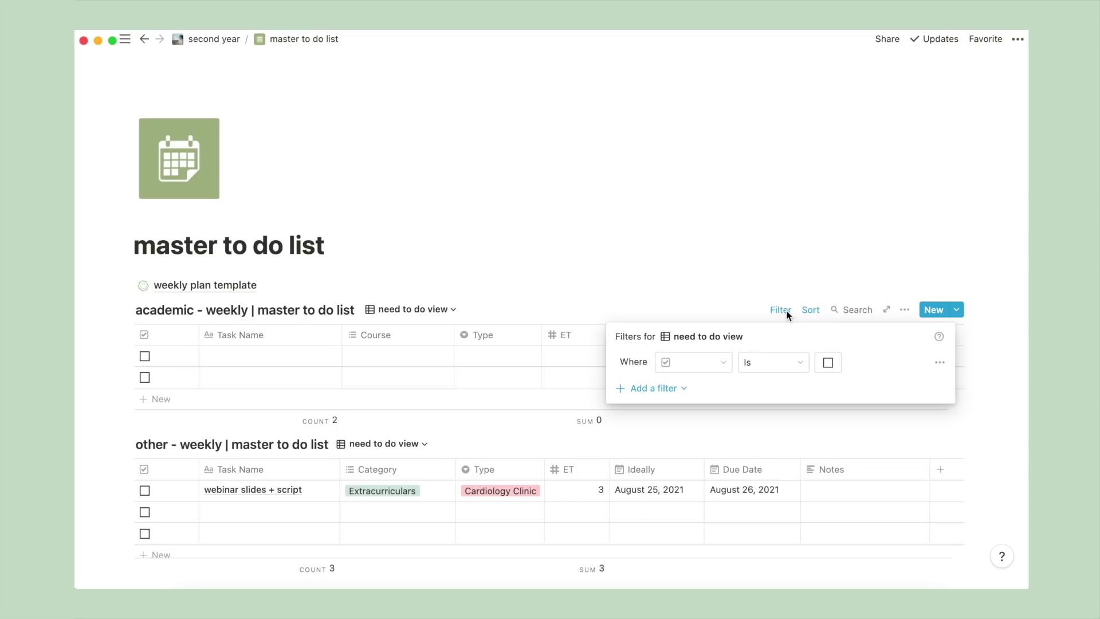
click(476, 296)
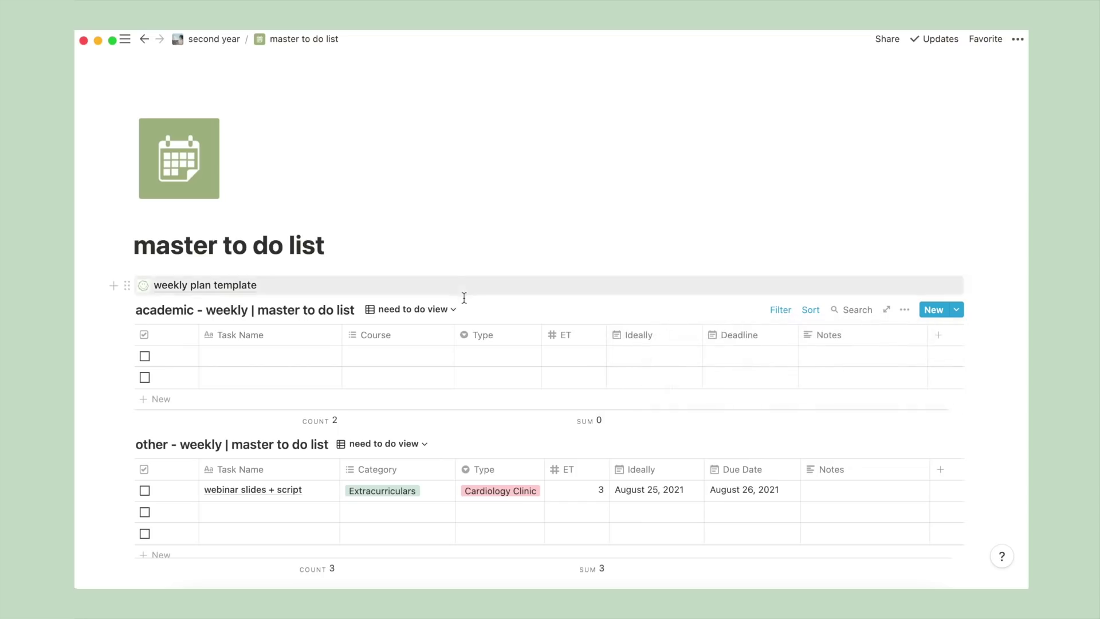
click(449, 308)
click(434, 377)
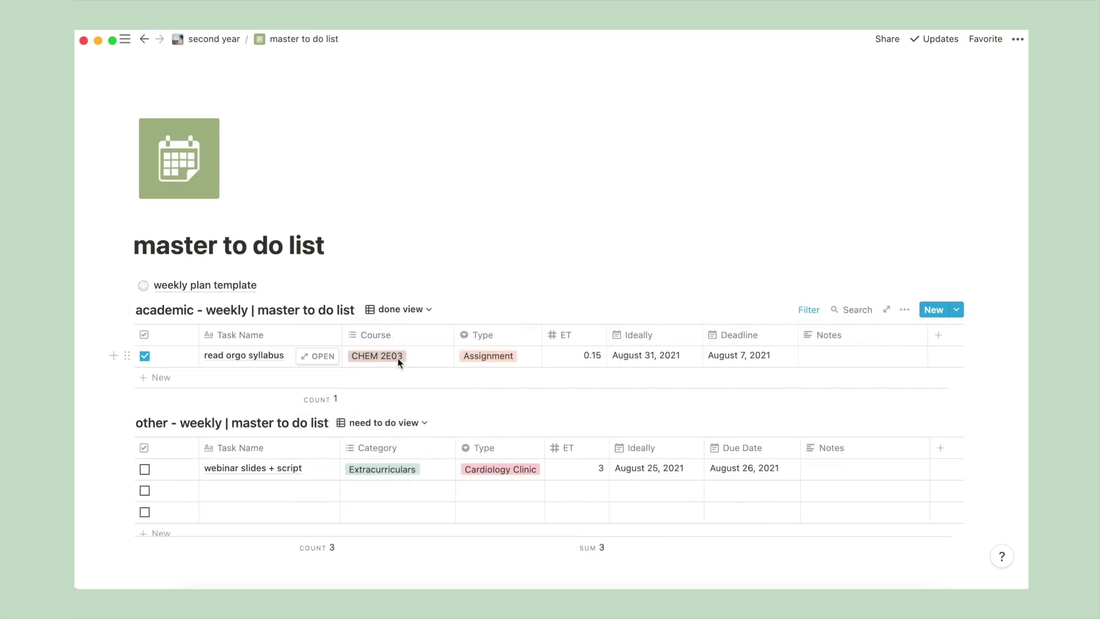
click(804, 310)
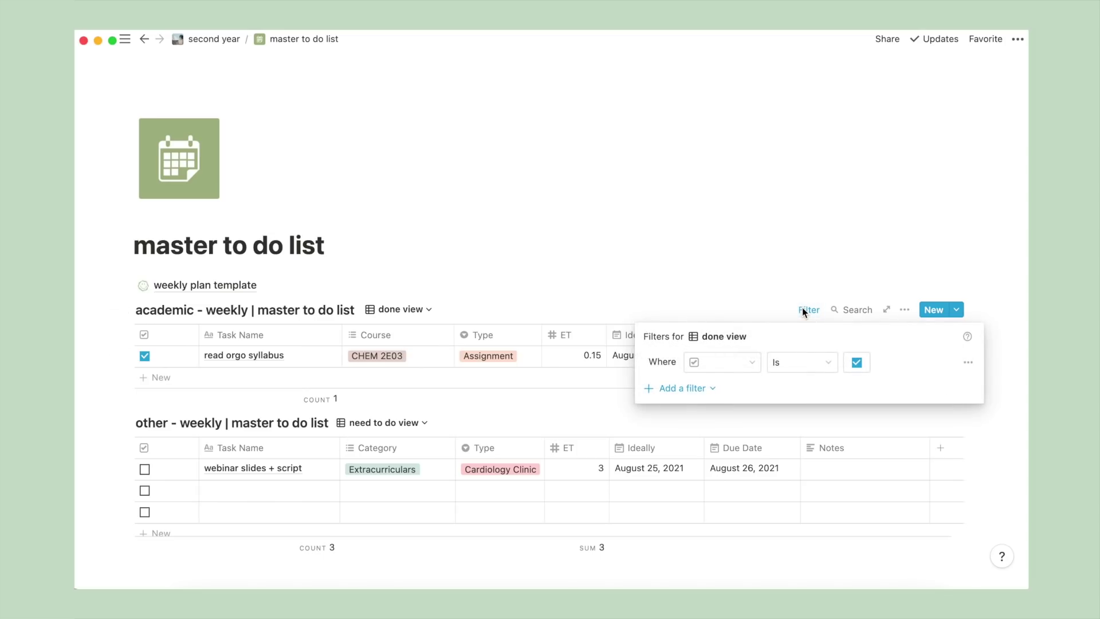
click(421, 309)
click(421, 309)
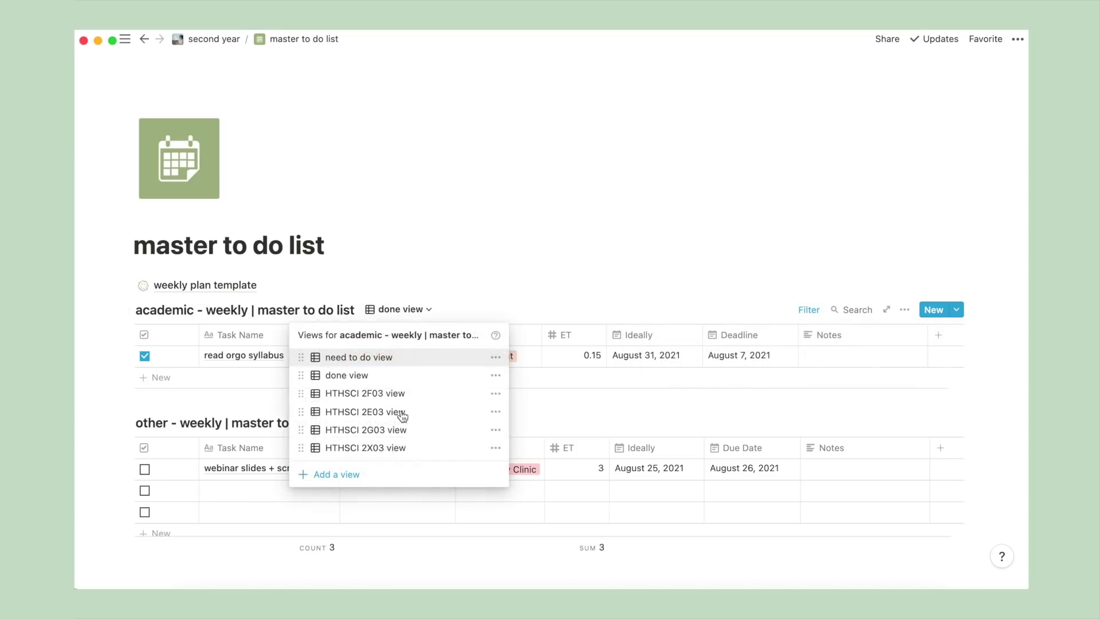
Add a new academic table view named 'MUSIC 2MT3'
click(380, 474)
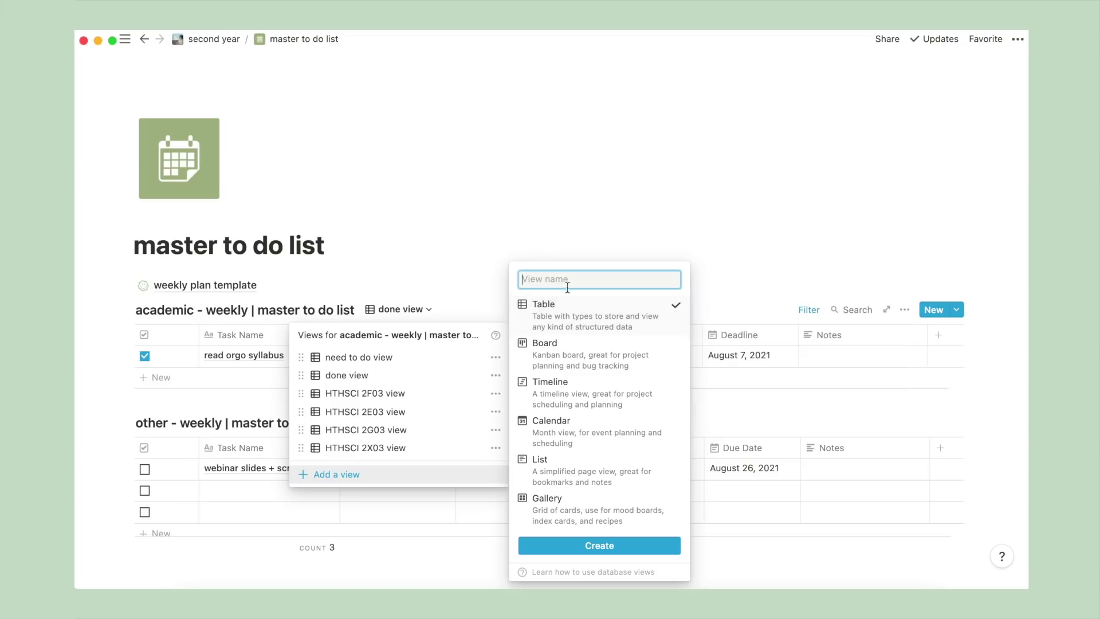
text(MUS)
key(BackSpace)
text(USIC )
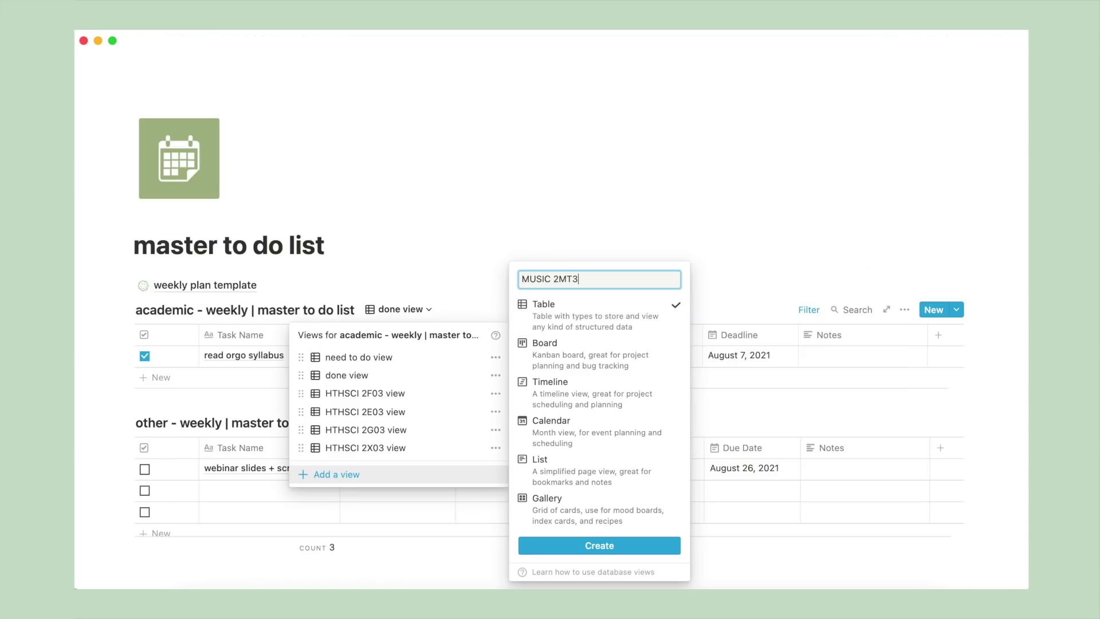
text(2MT3)
key(Return)
Add a filter group to the view with Course contains MUSIC 2MT3
click(904, 310)
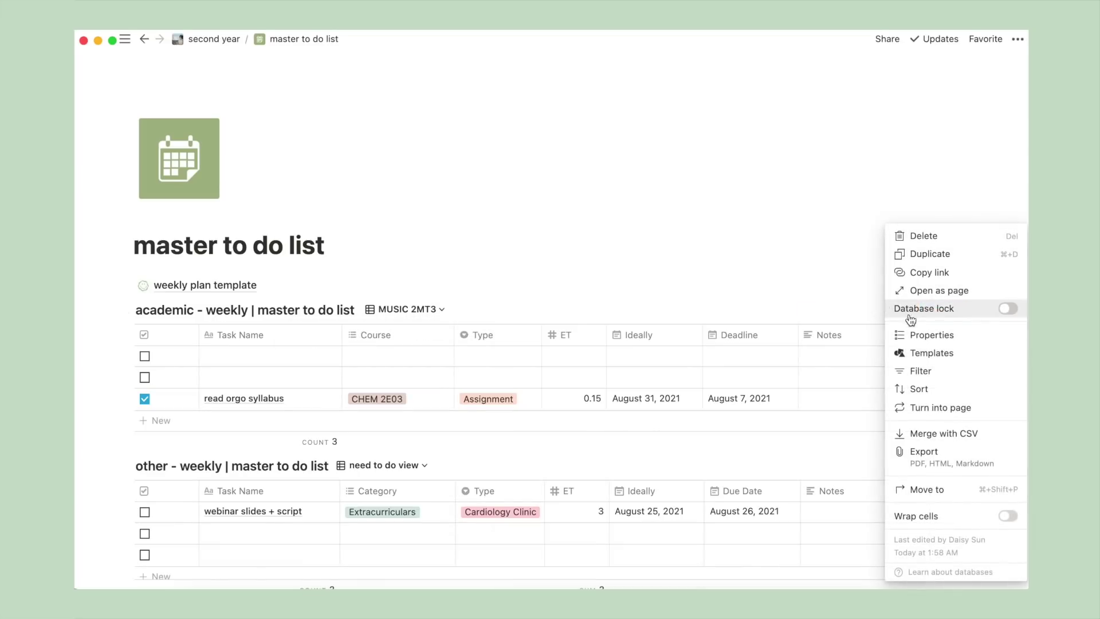
click(924, 371)
click(681, 426)
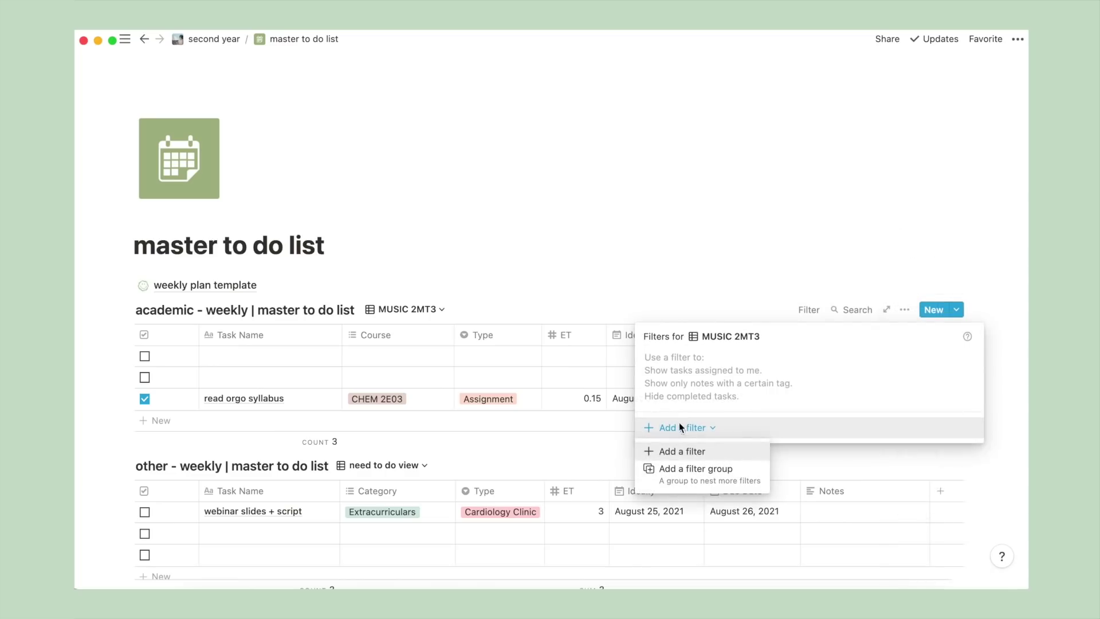
click(680, 471)
click(734, 370)
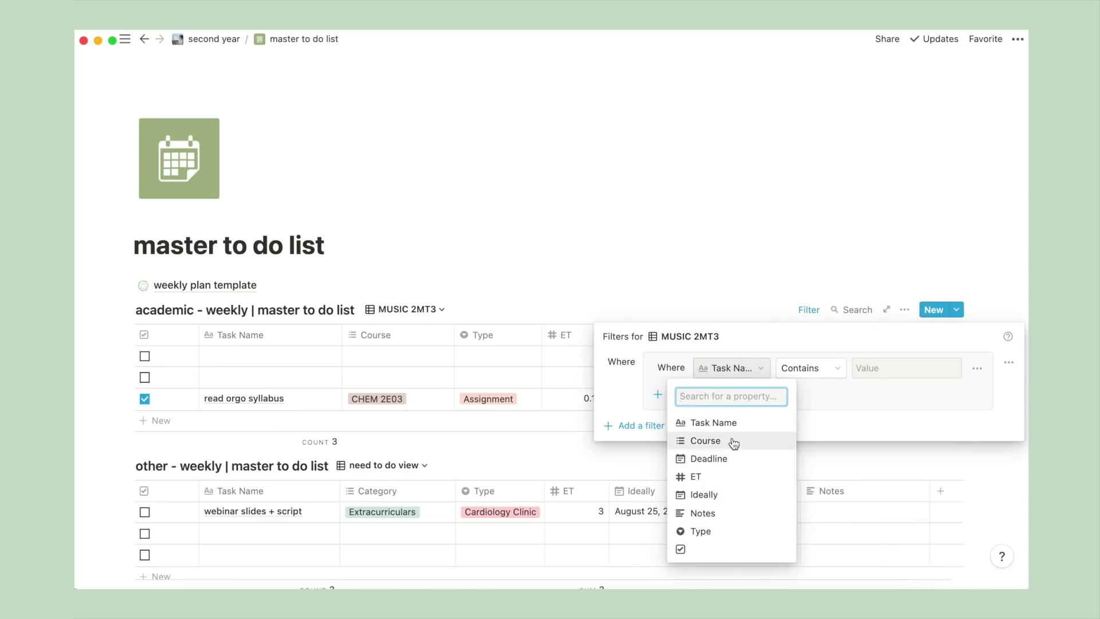
click(727, 438)
click(878, 366)
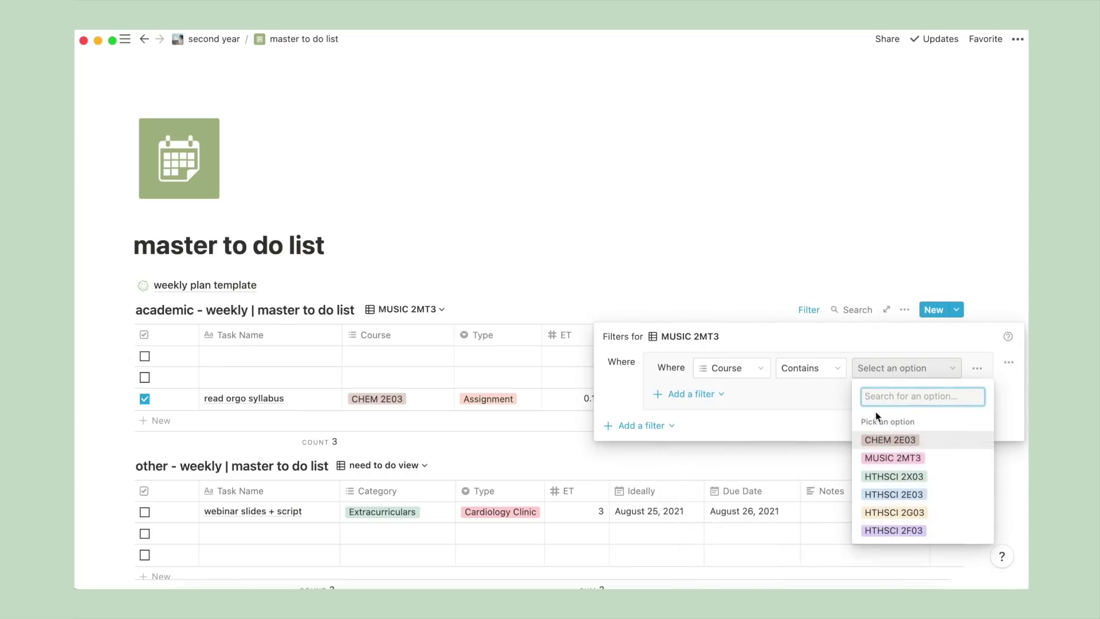
click(882, 458)
Add an Or filter for the done checkbox being unchecked, then close the filter settings
click(675, 397)
click(674, 396)
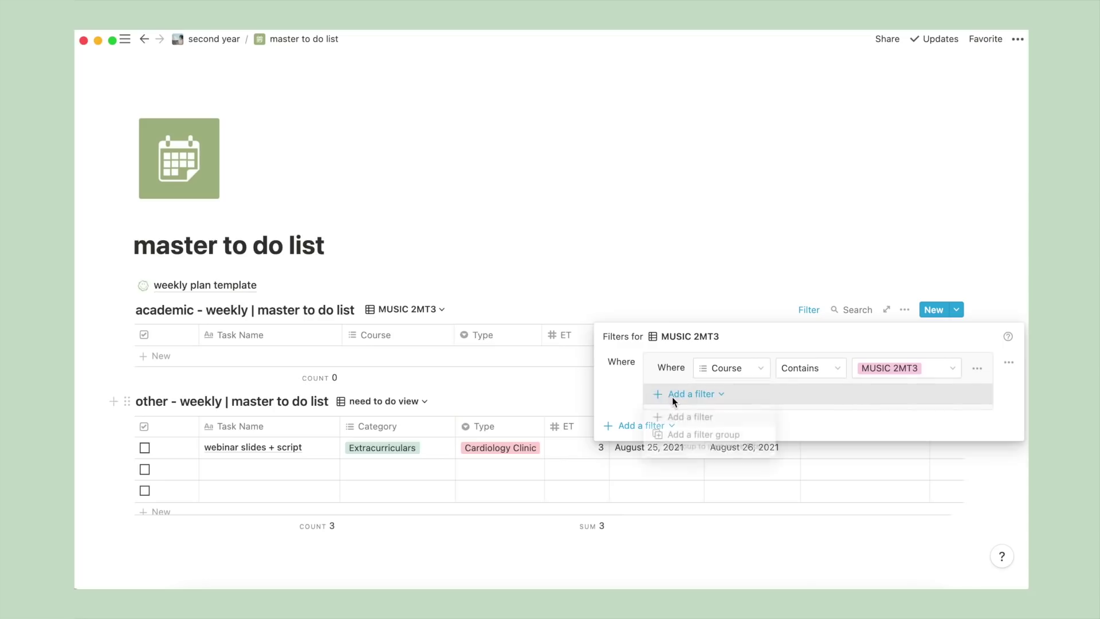
click(707, 417)
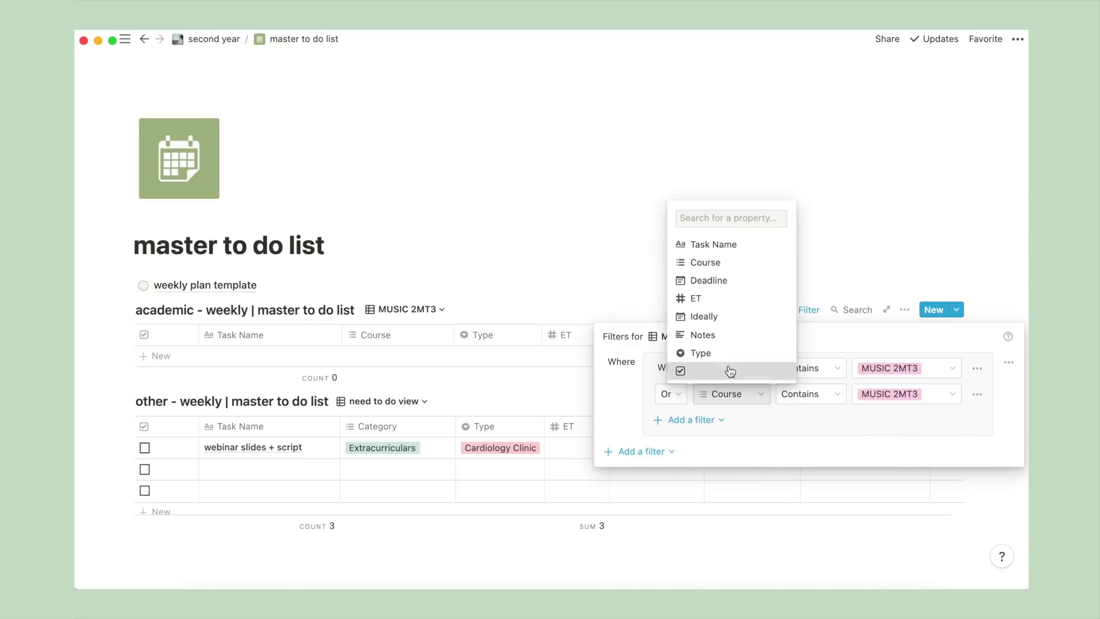
click(730, 370)
click(865, 394)
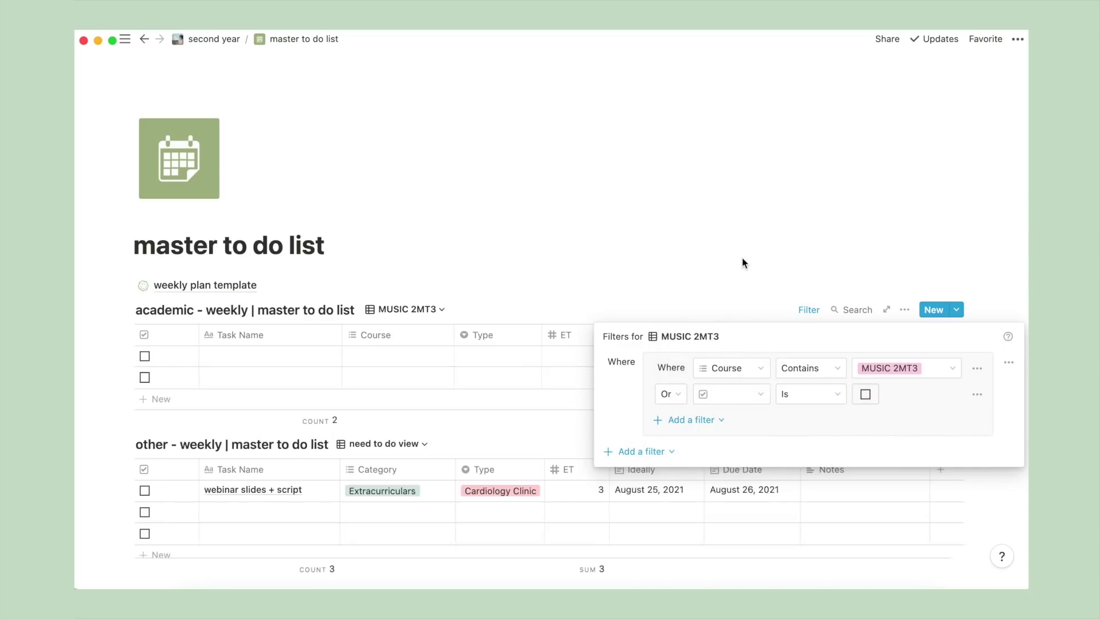
click(741, 257)
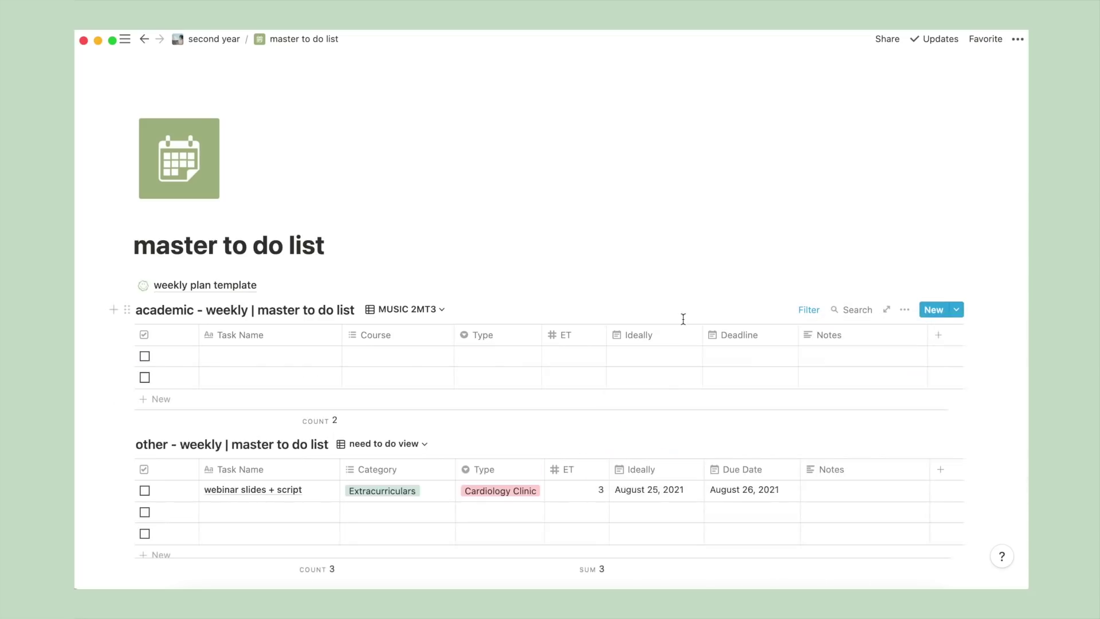
click(441, 309)
Return the academic table to the need to do view and review the other table's views
click(486, 356)
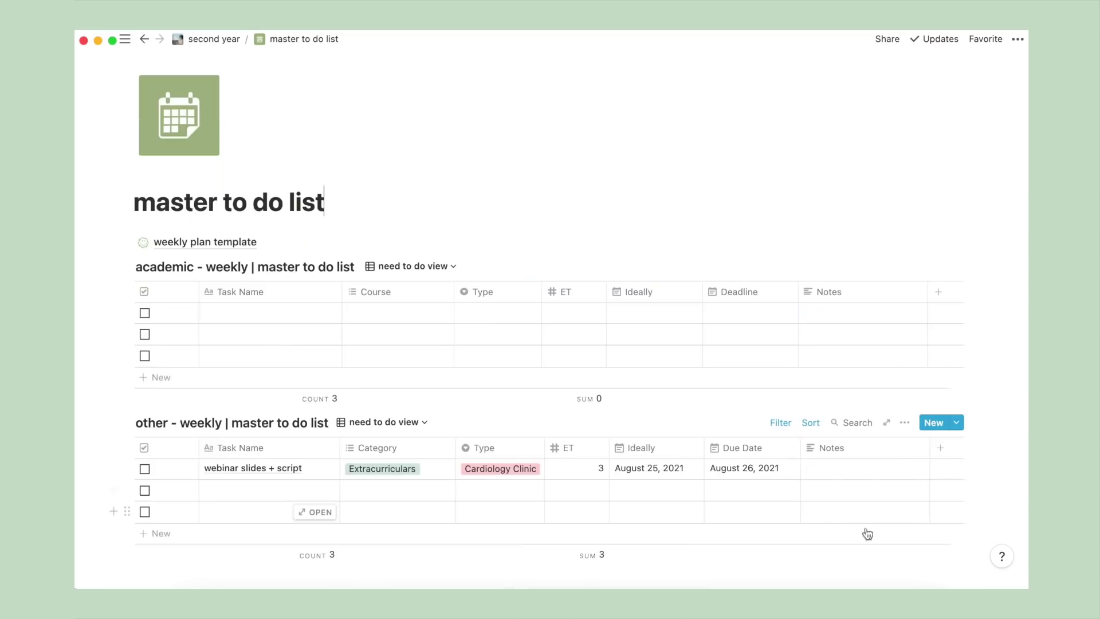
click(324, 202)
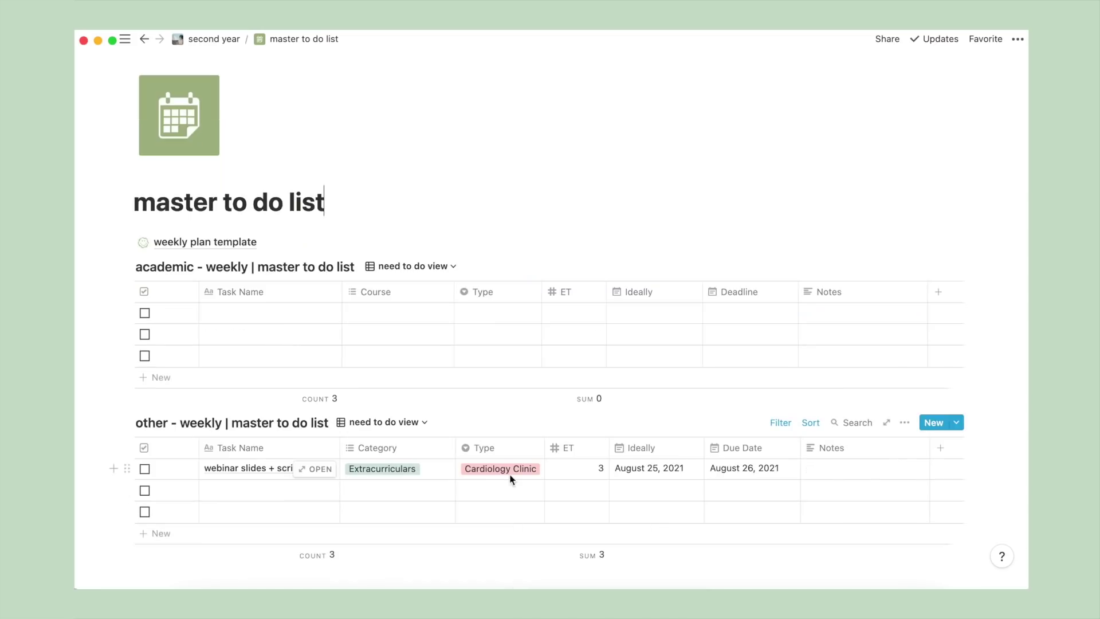
click(427, 423)
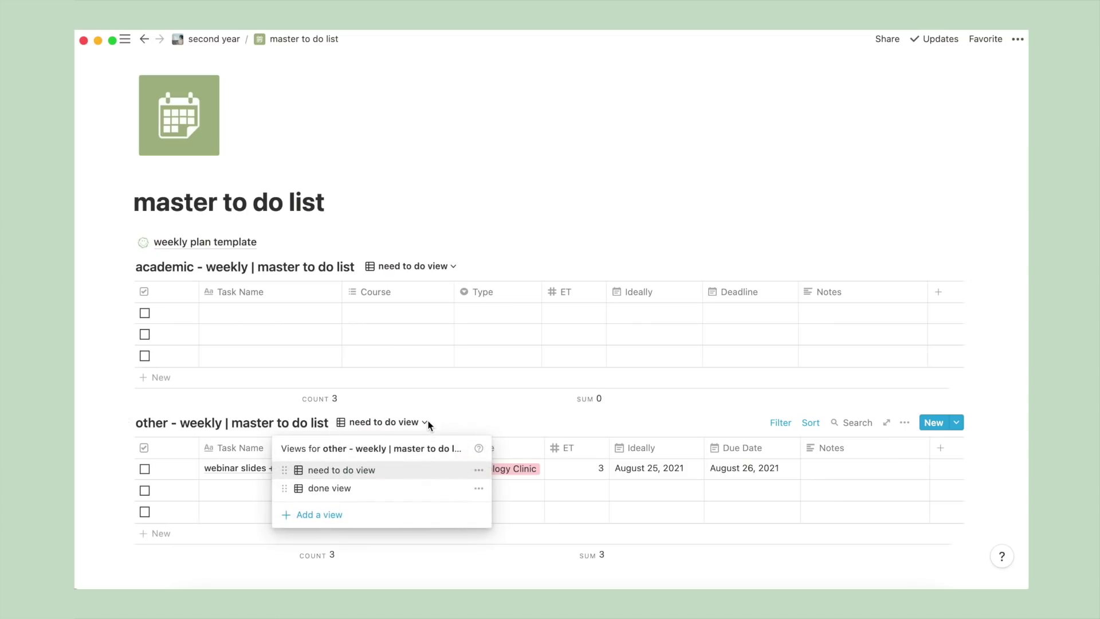
click(429, 424)
Check the other table's sort settings, then go back to the second year page
click(808, 423)
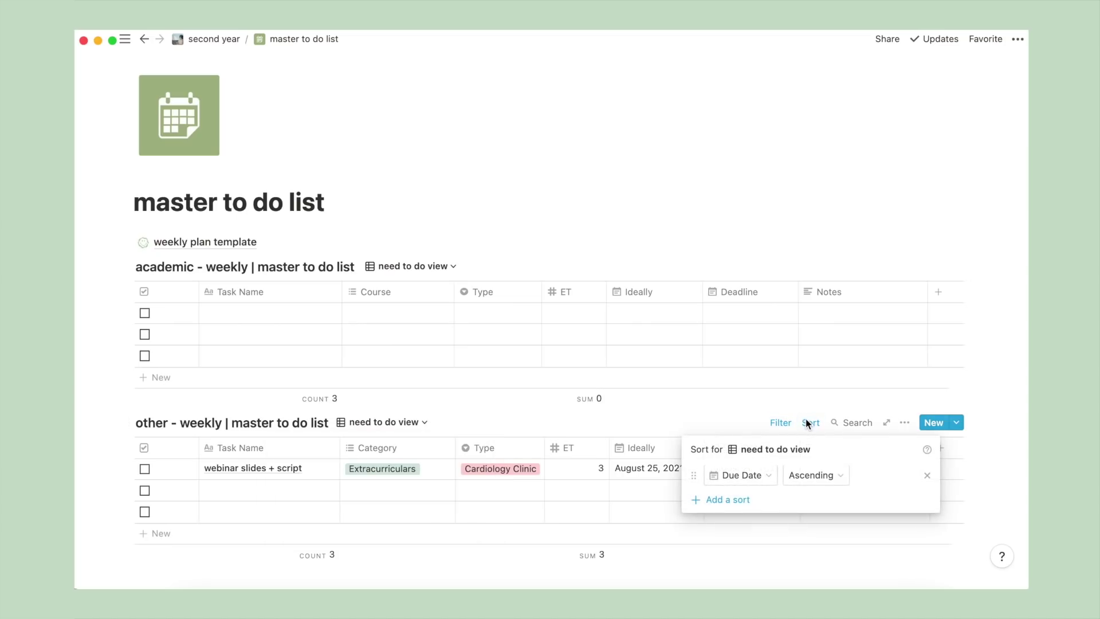
click(737, 412)
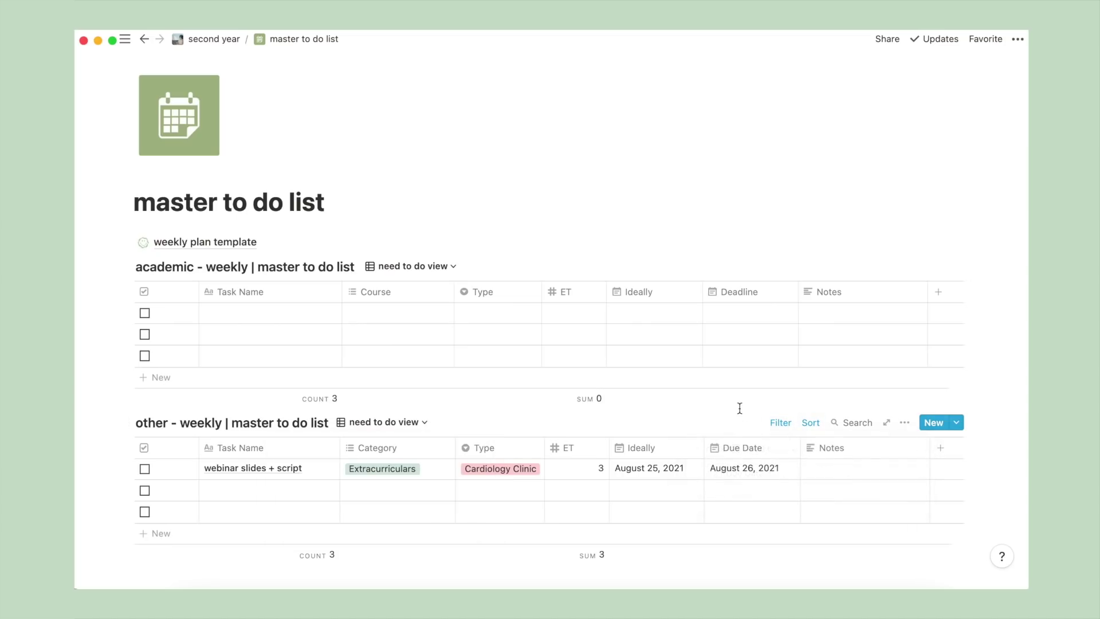
click(222, 42)
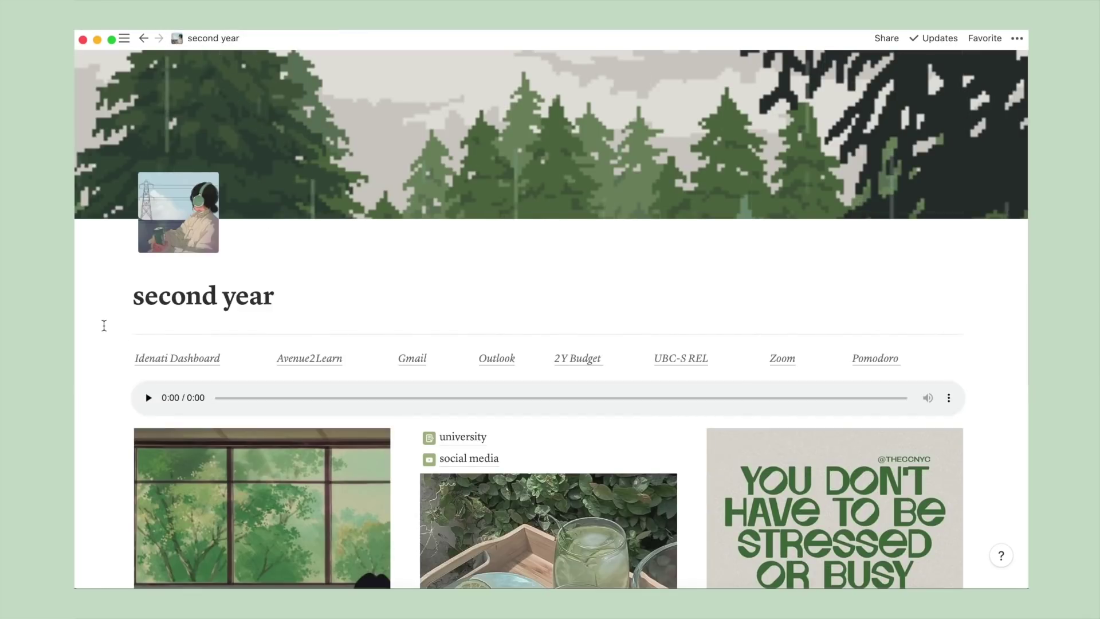
scroll(105, 325, down, 1)
scroll(104, 326, down, 3)
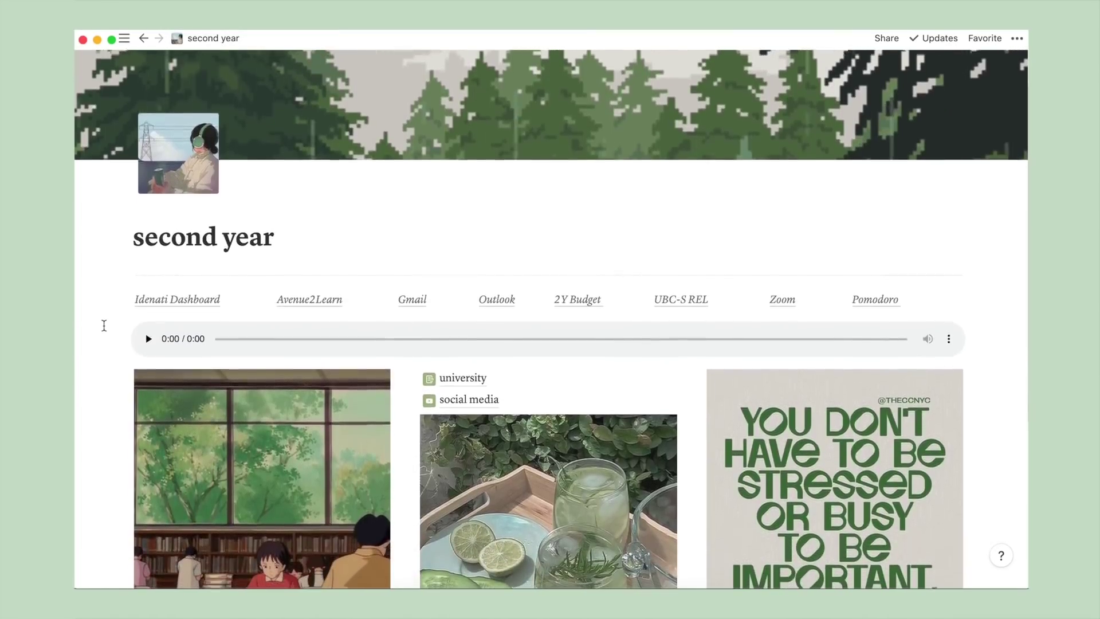
scroll(104, 325, down, 2)
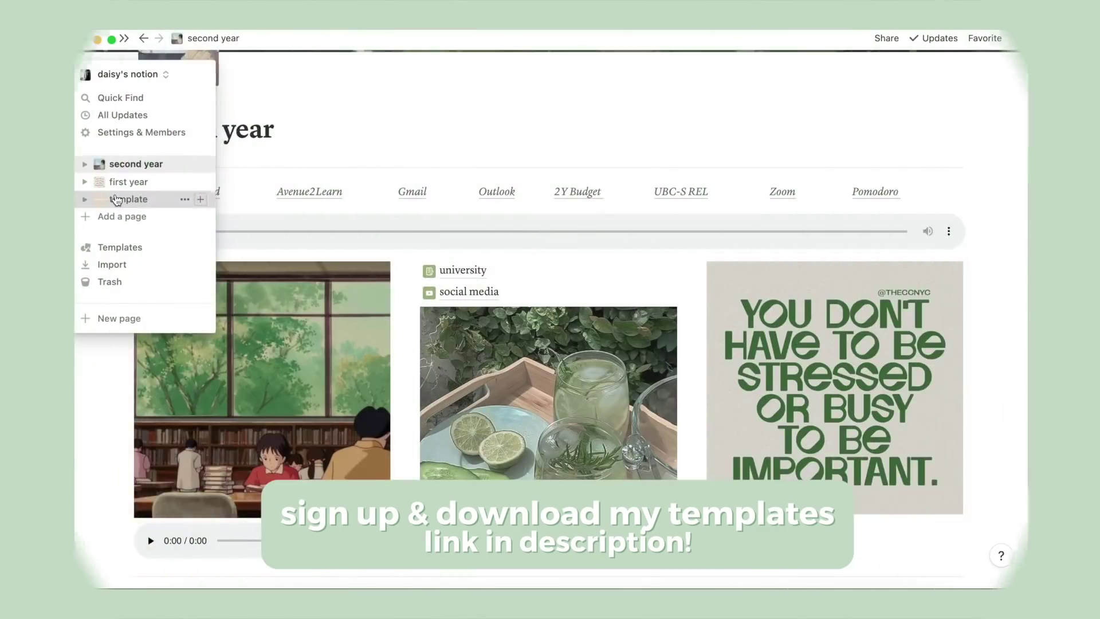
Open the shared template page from the sidebar and go into its home (2021) template
click(127, 197)
scroll(232, 301, down, 4)
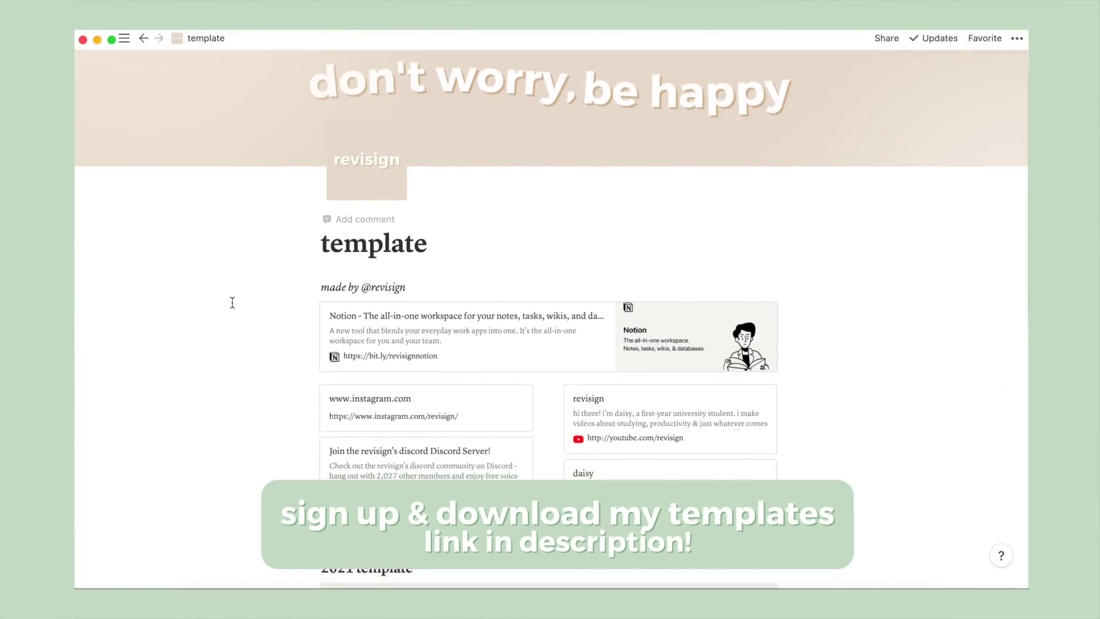
scroll(232, 302, down, 4)
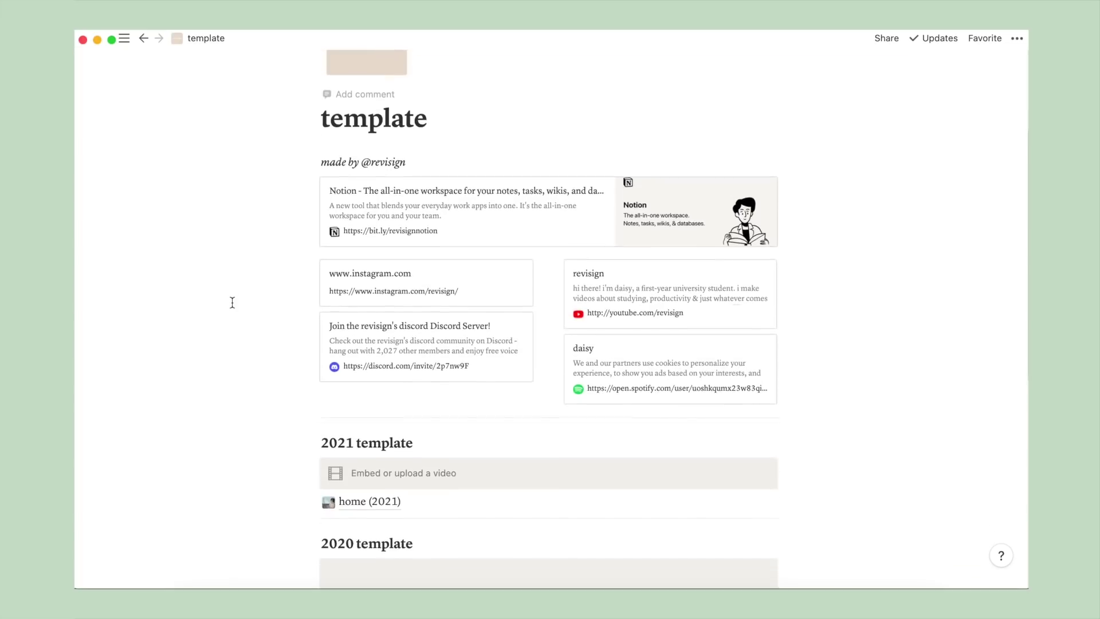
scroll(232, 302, down, 6)
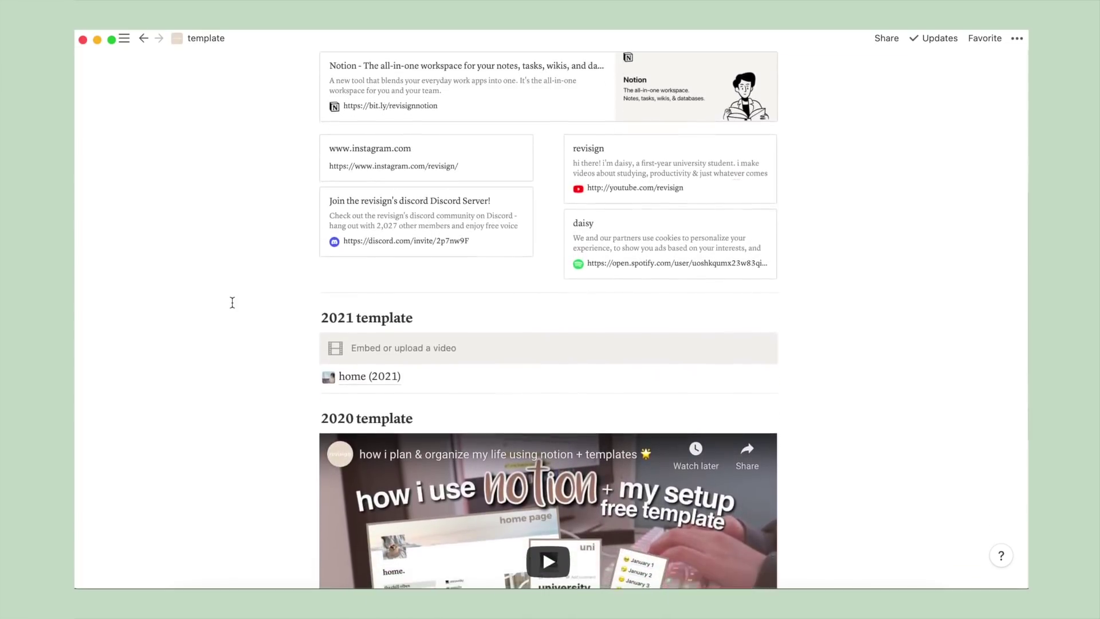
scroll(231, 302, down, 2)
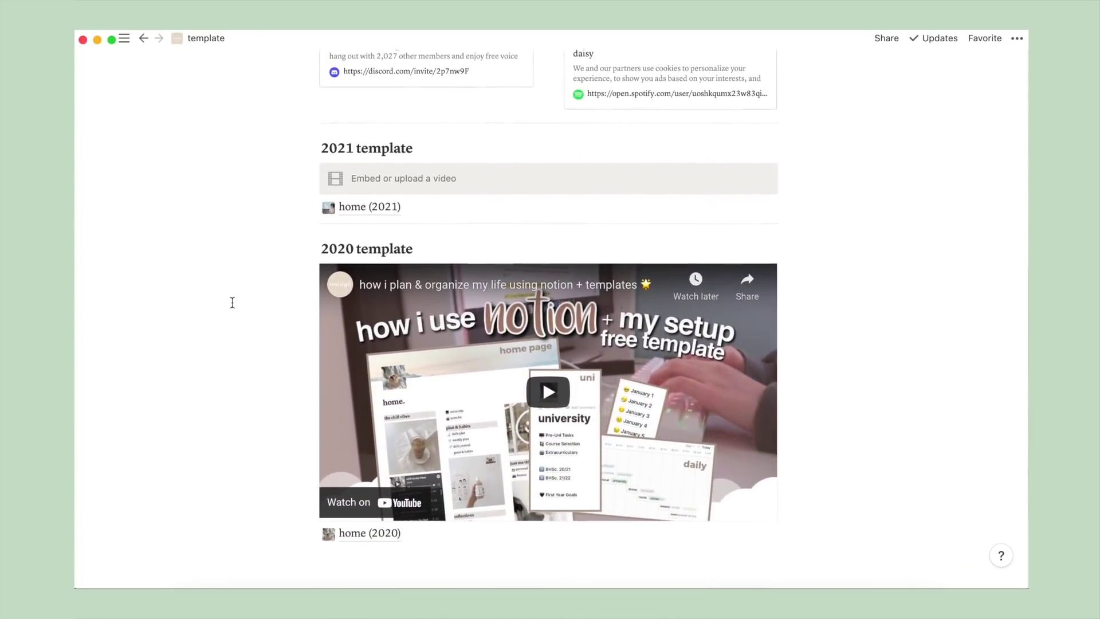
click(347, 205)
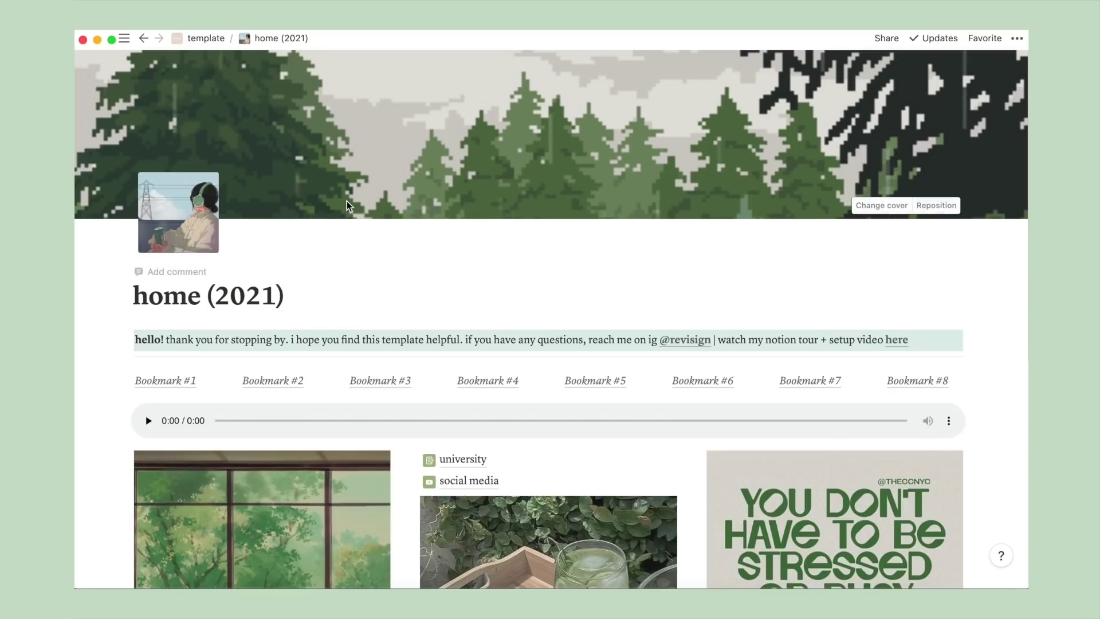
scroll(347, 205, down, 3)
scroll(347, 205, down, 4)
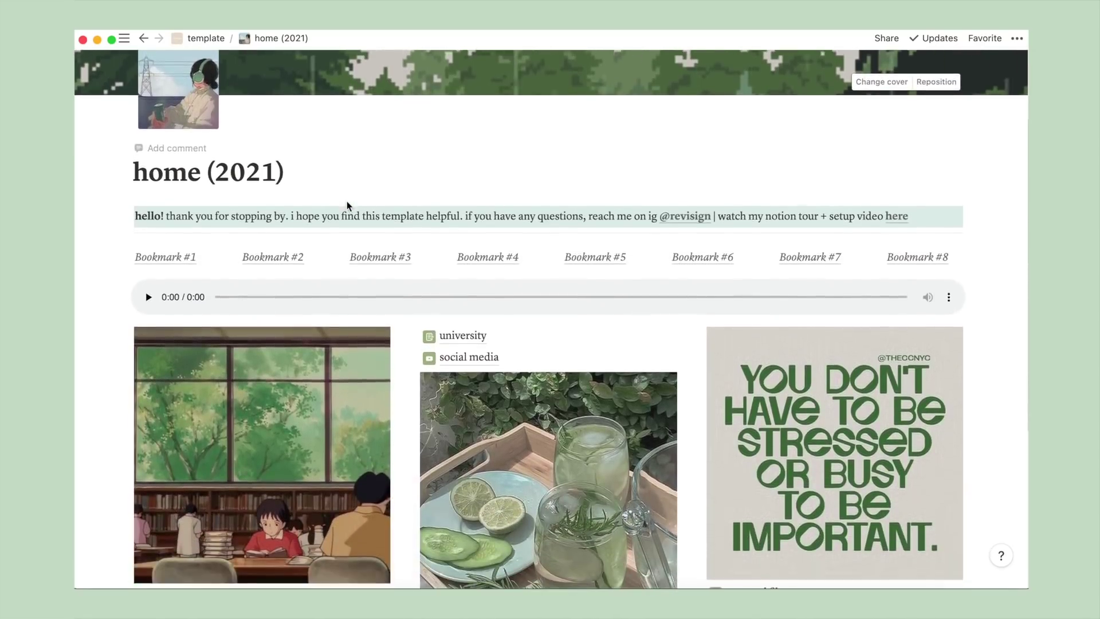